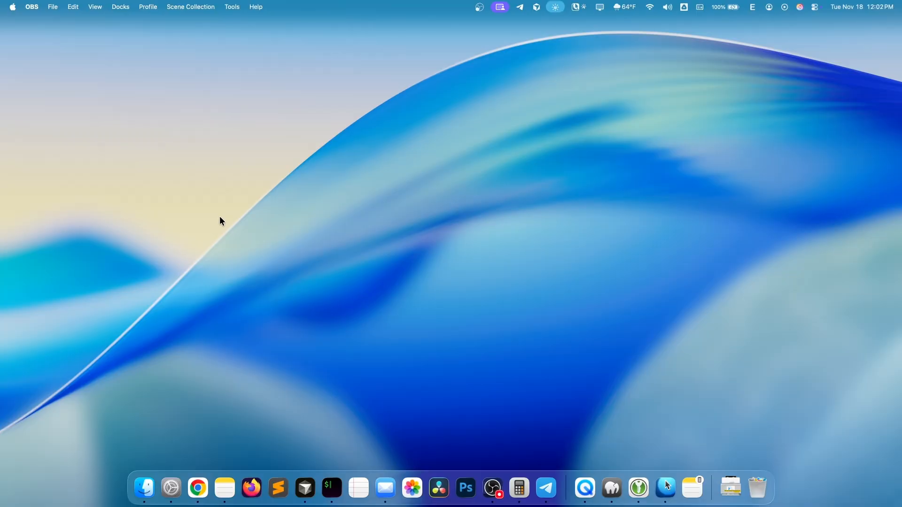
- Find and open Disk Utility
key("super+space")
type("disk")
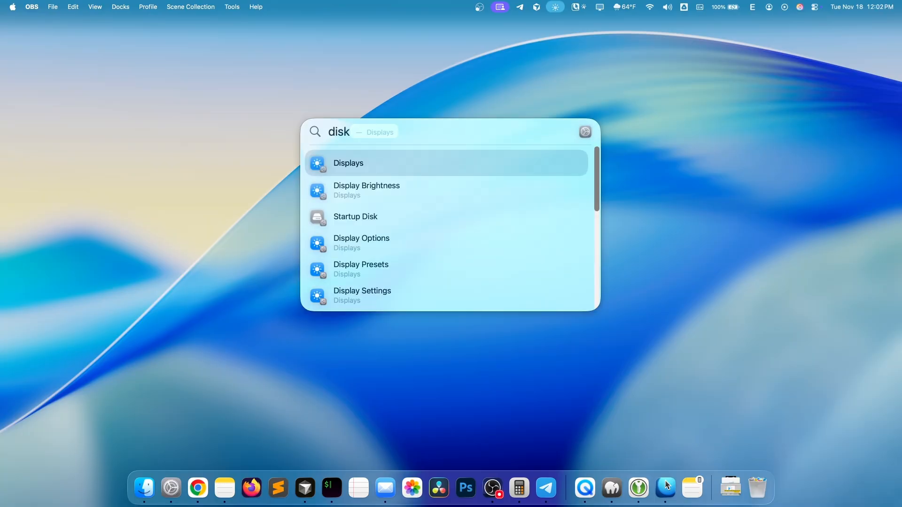
type(" utility.app")
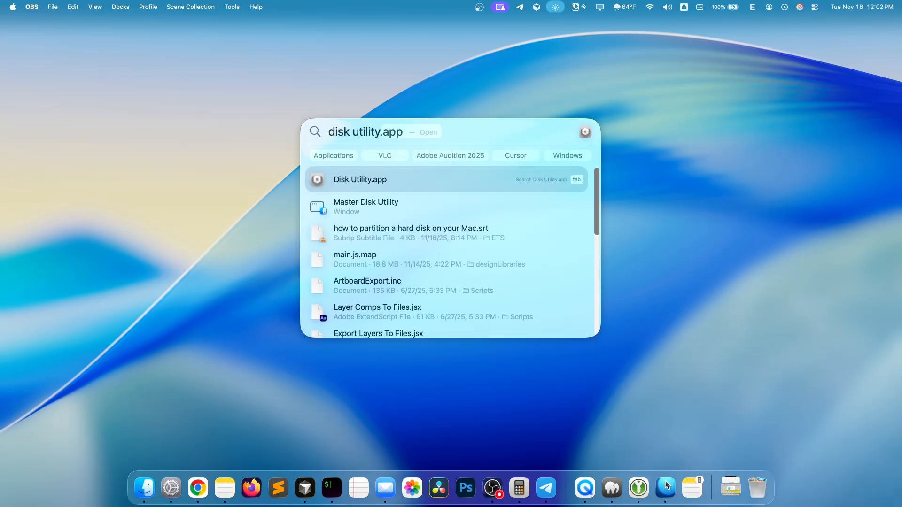
left_click(382, 180)
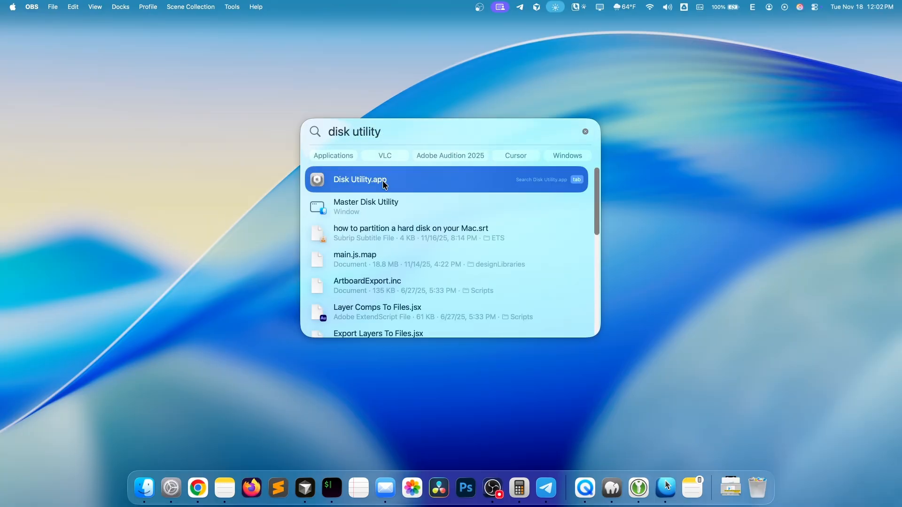
left_click(383, 181)
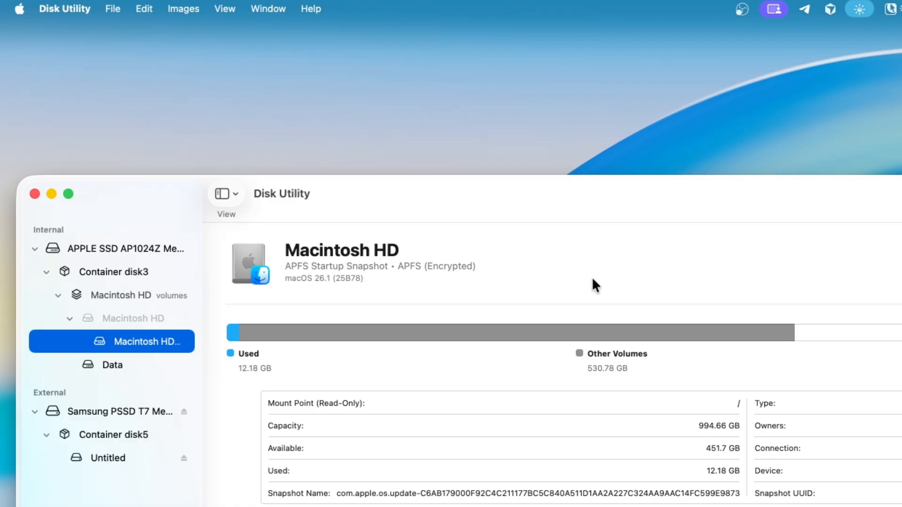
- Try the volumes-only view of the drive list and set it back to showing all devices
left_click(87, 249)
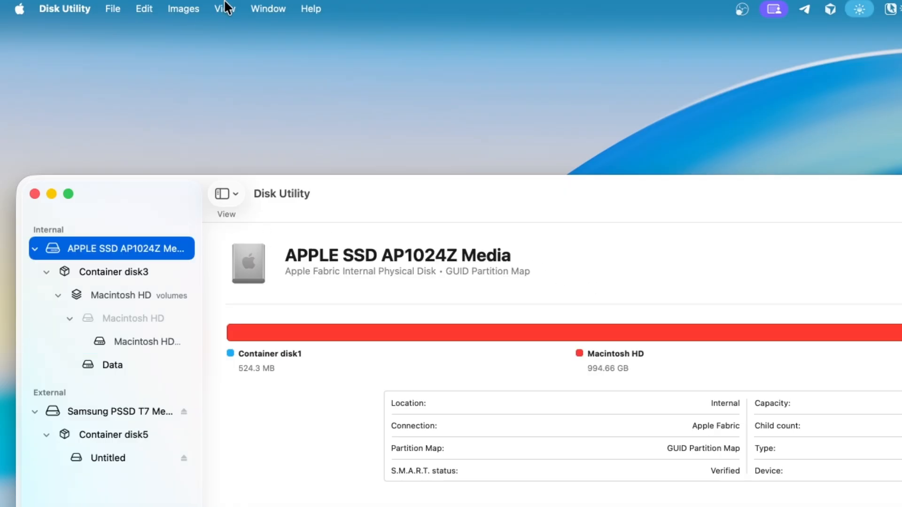
left_click(225, 8)
left_click(234, 31)
left_click(230, 8)
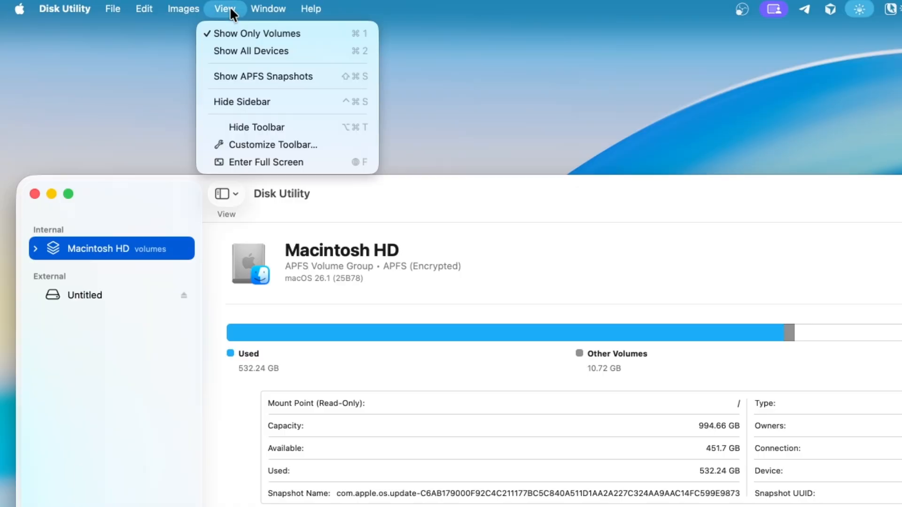
left_click(240, 50)
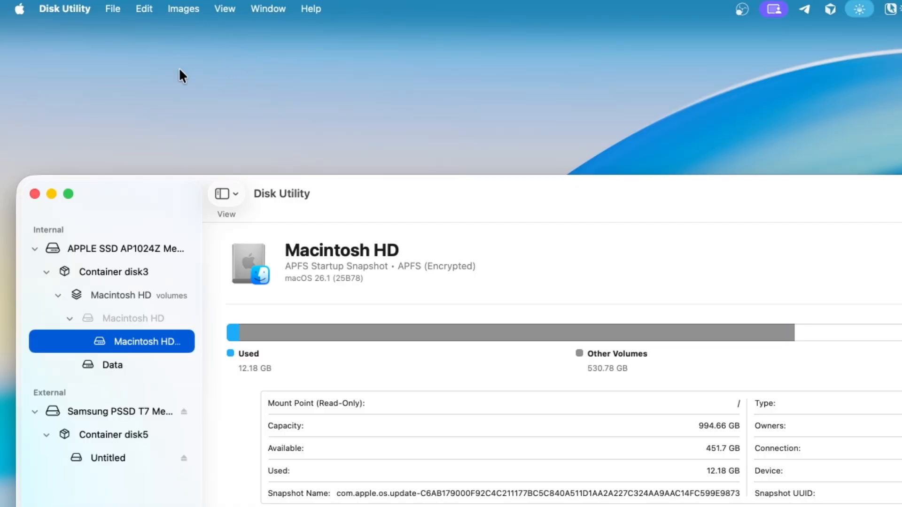
- Collapse the internal Apple SSD and select the external Samsung PSSD T7 Media, checking its disk type and capacity
left_click(34, 249)
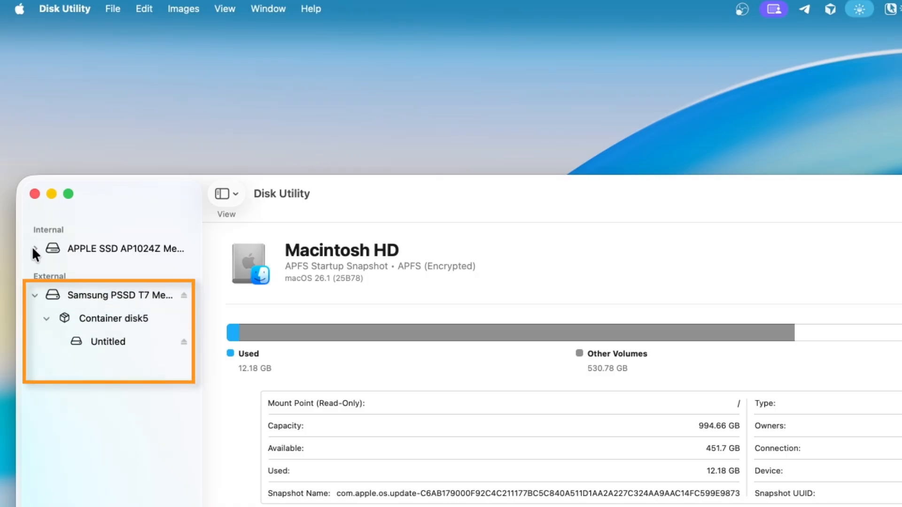
left_click(120, 298)
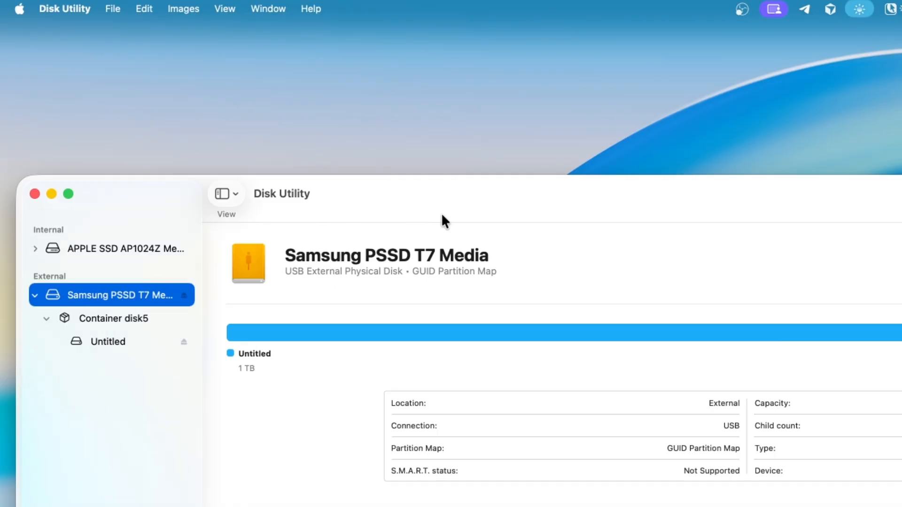
left_click_drag(342, 272, 402, 274)
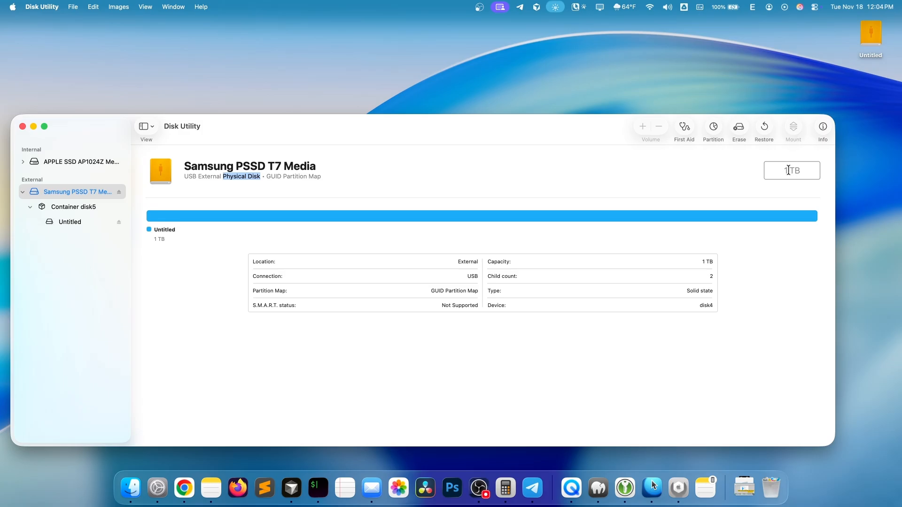
triple_click(797, 170)
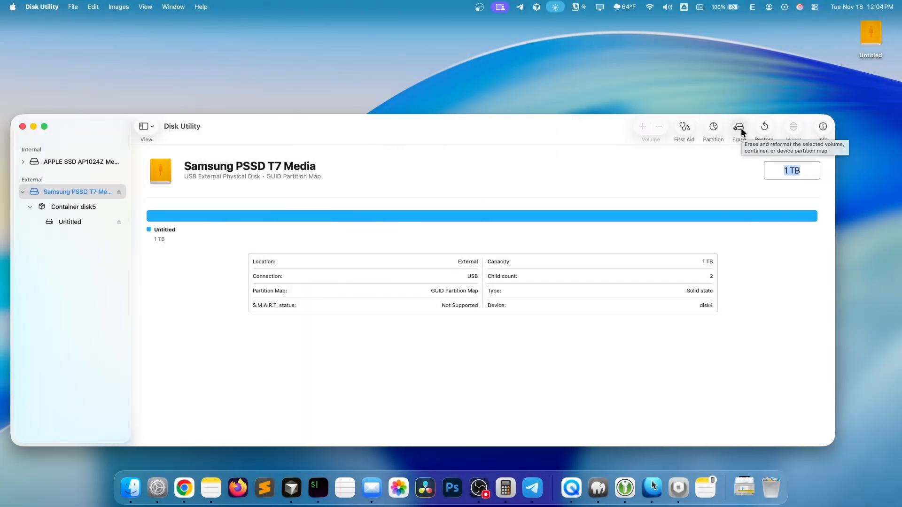
- Start erasing the Samsung PSSD T7 Media with the GUID Partition Map scheme and bring up the available formats
left_click(740, 127)
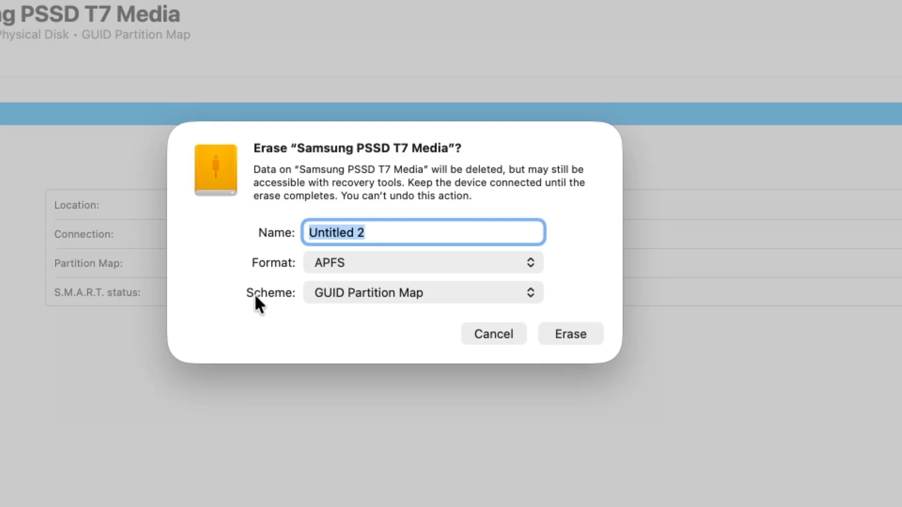
left_click(459, 292)
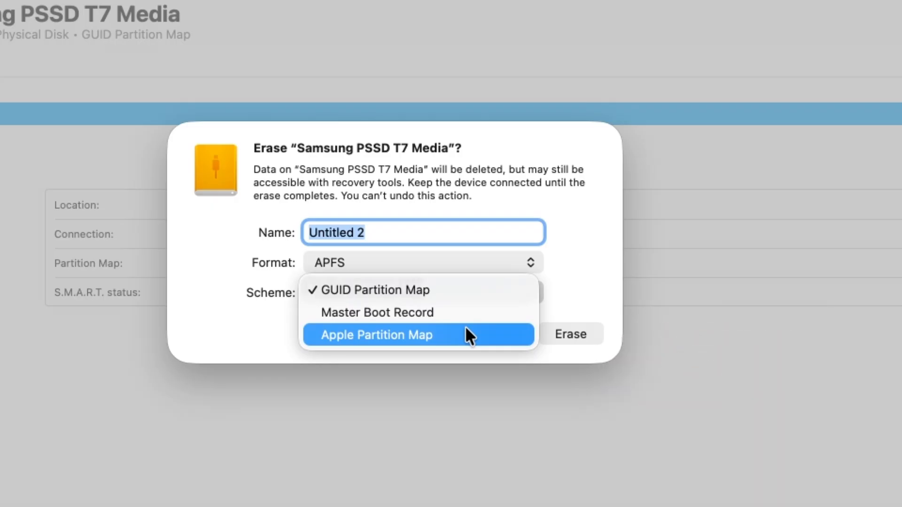
left_click(448, 284)
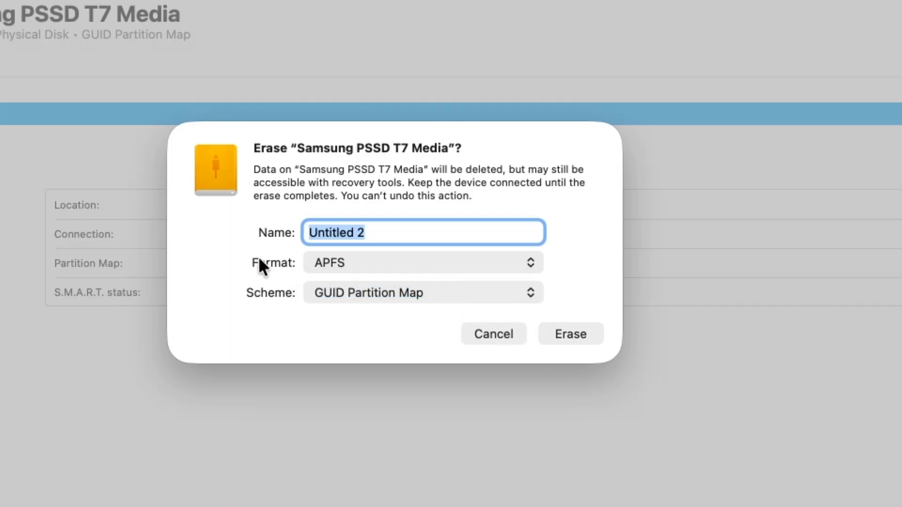
left_click(514, 266)
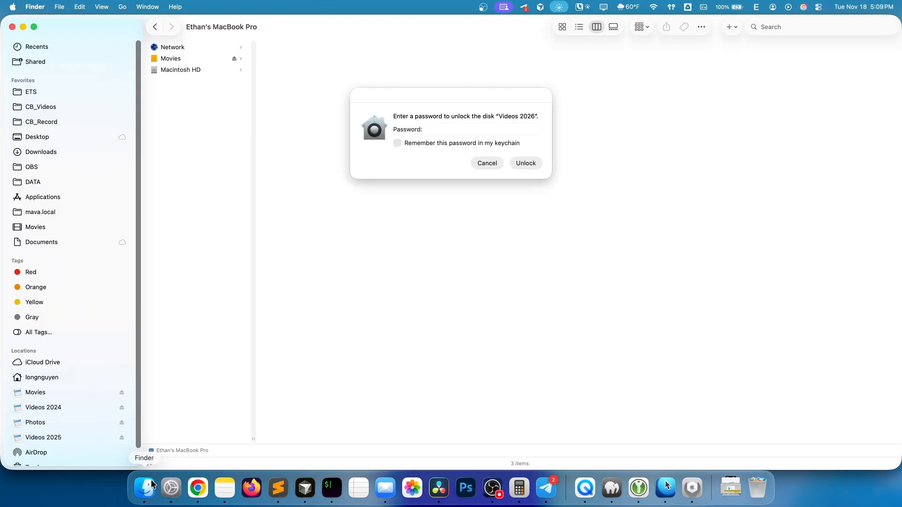
- Enter the disk password in Finder to unlock the encrypted "Videos 2026" disk
left_click(471, 134)
type("••••••")
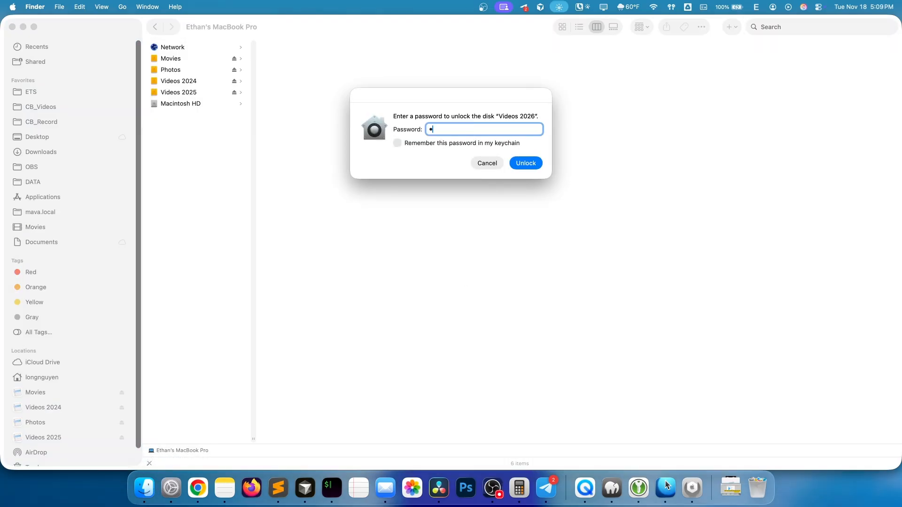
left_click(525, 163)
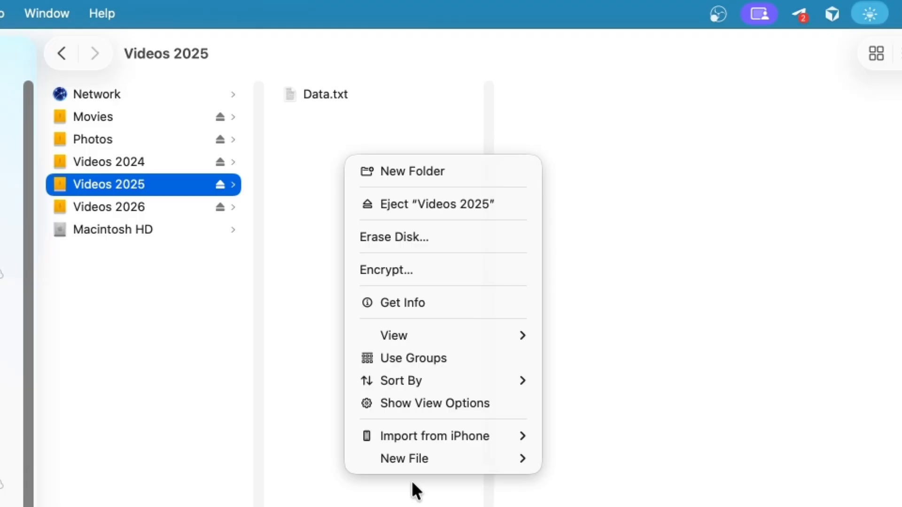
- Create a text file named data.txt on the Videos 2025 volume alongside the existing Data.txt and compare the two
mouse_move(418, 457)
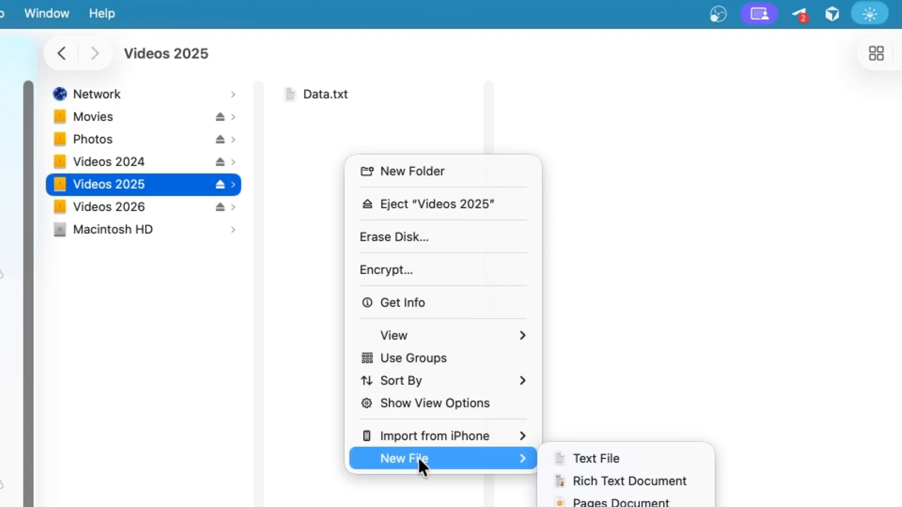
left_click(584, 455)
type("data")
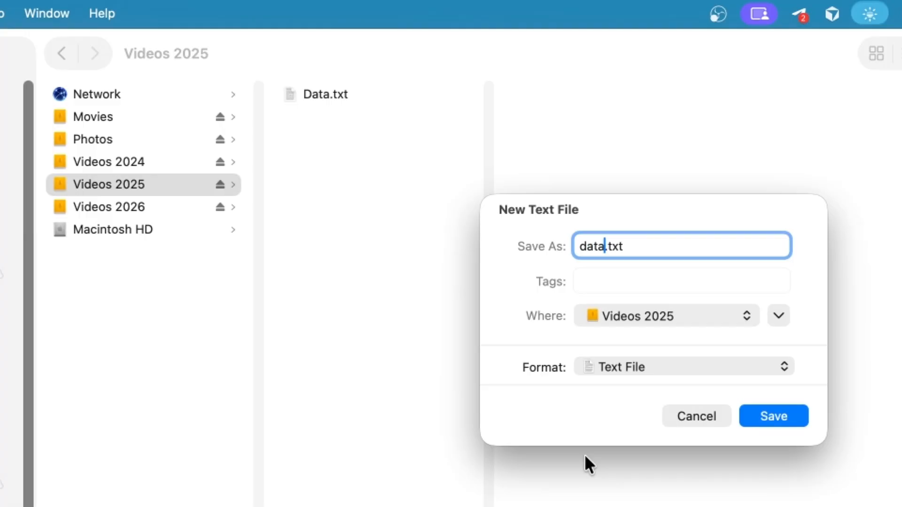
key("Return")
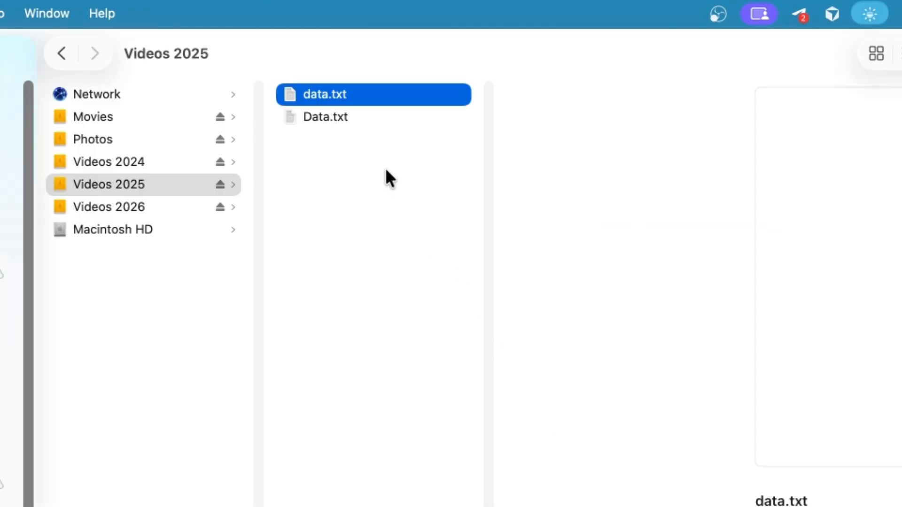
left_click(365, 118)
left_click(360, 99)
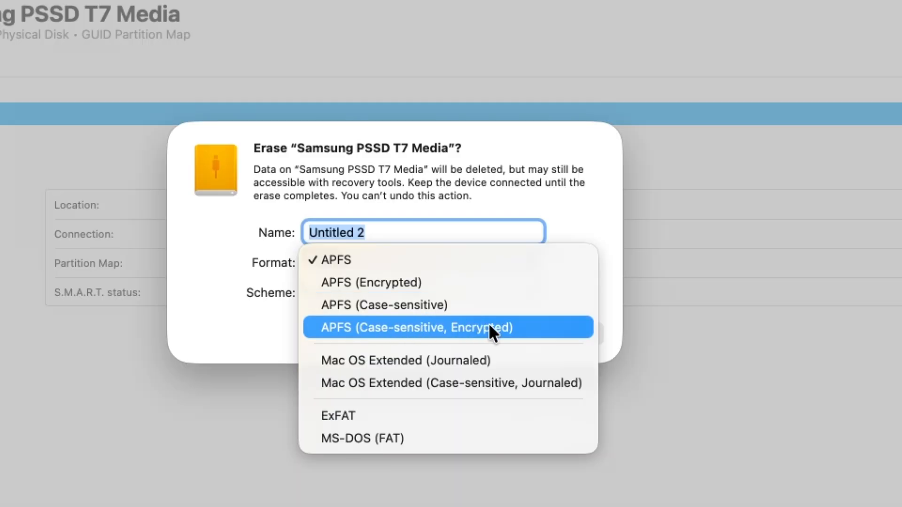
- Erase the Samsung PSSD T7 Media in Disk Utility using the APFS format and the name Videos
left_click(367, 260)
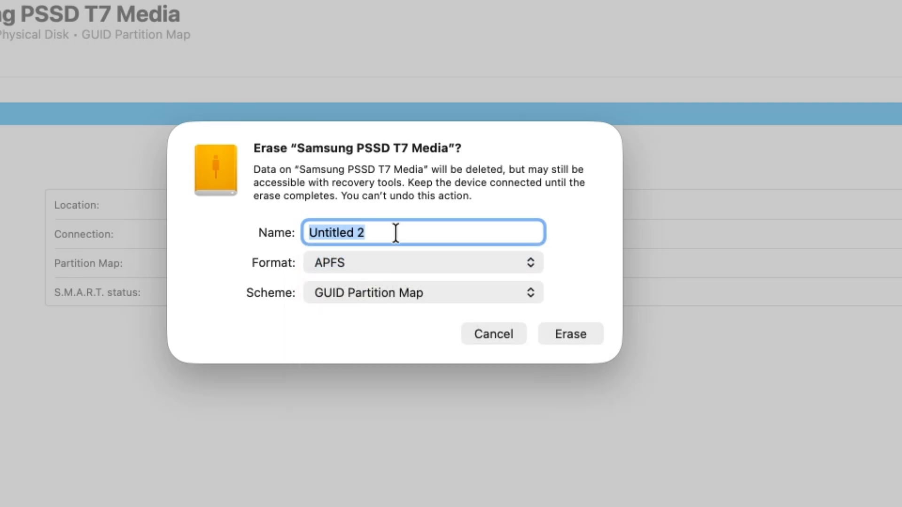
type("Videos")
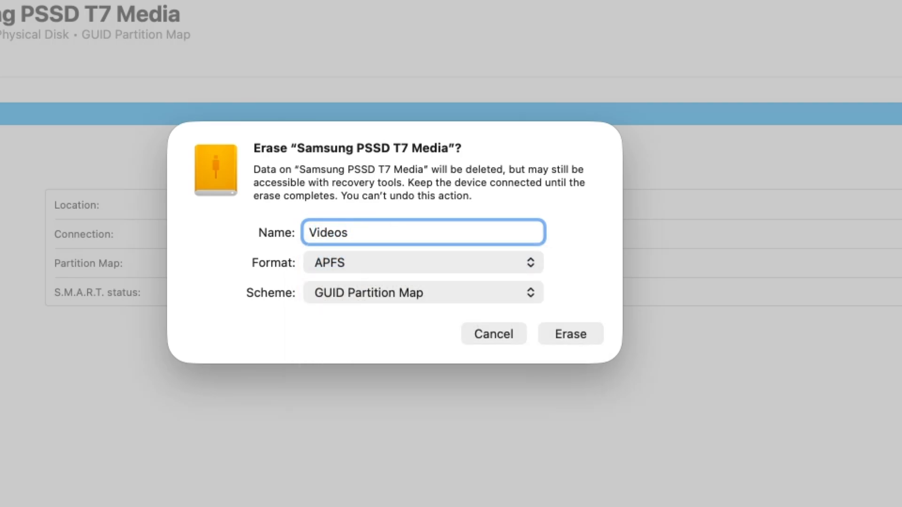
left_click(579, 332)
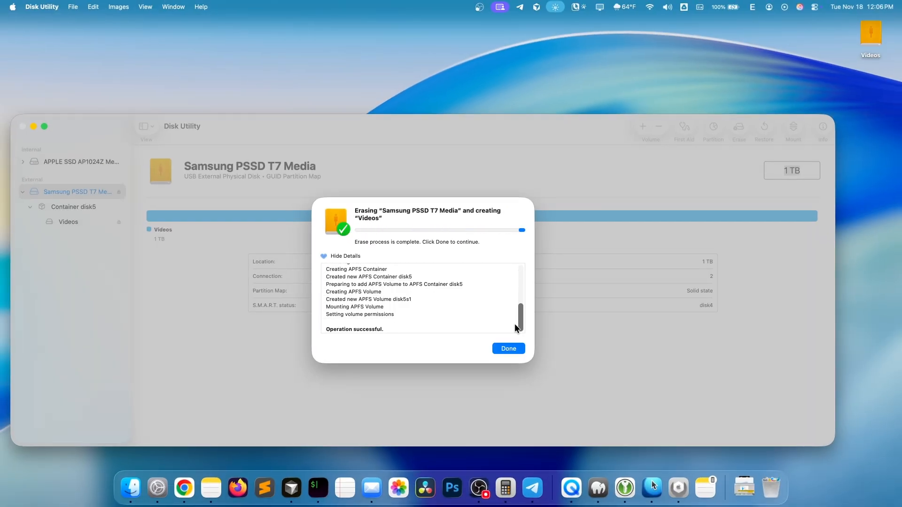
left_click(511, 348)
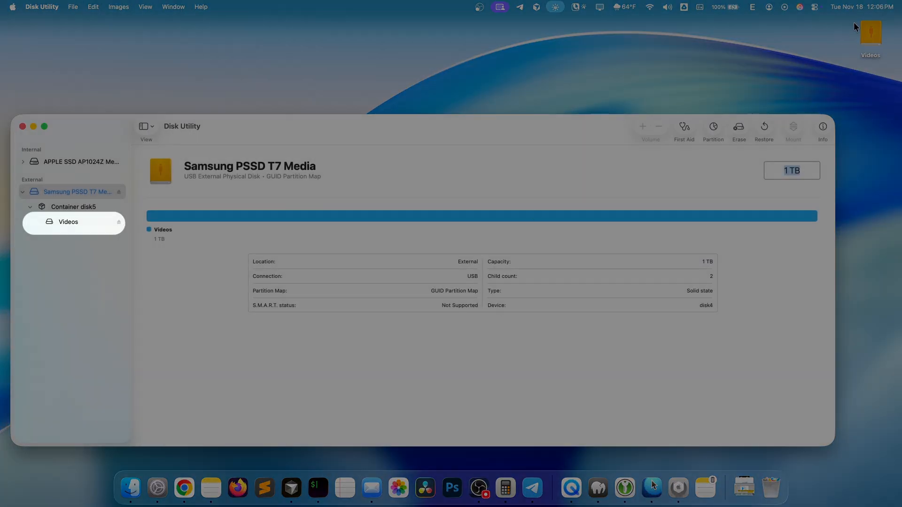
left_click(869, 37)
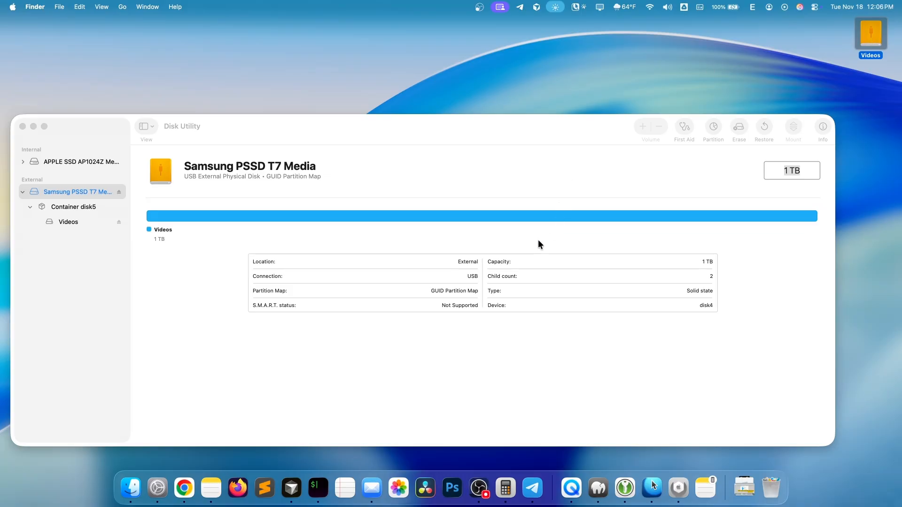
- Add a second partition to the Samsung PSSD T7 Media and resize it to 200 GB
left_click(630, 186)
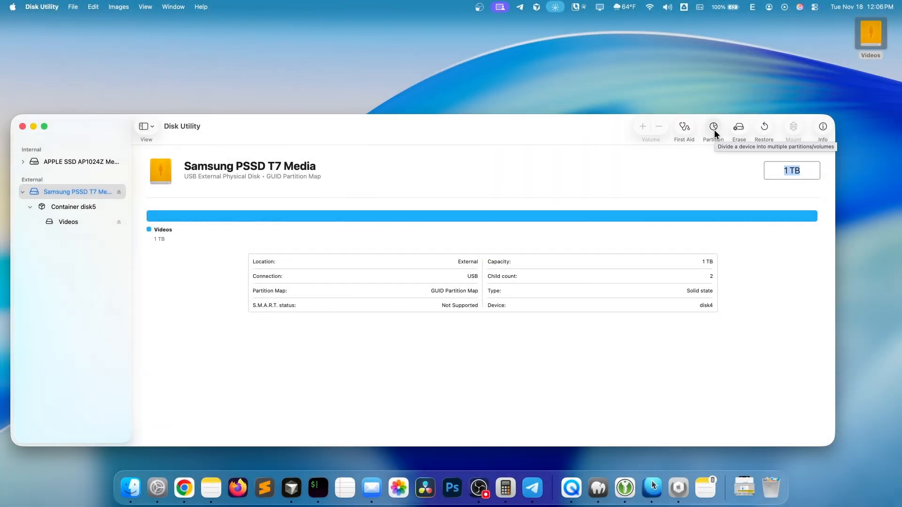
left_click(713, 127)
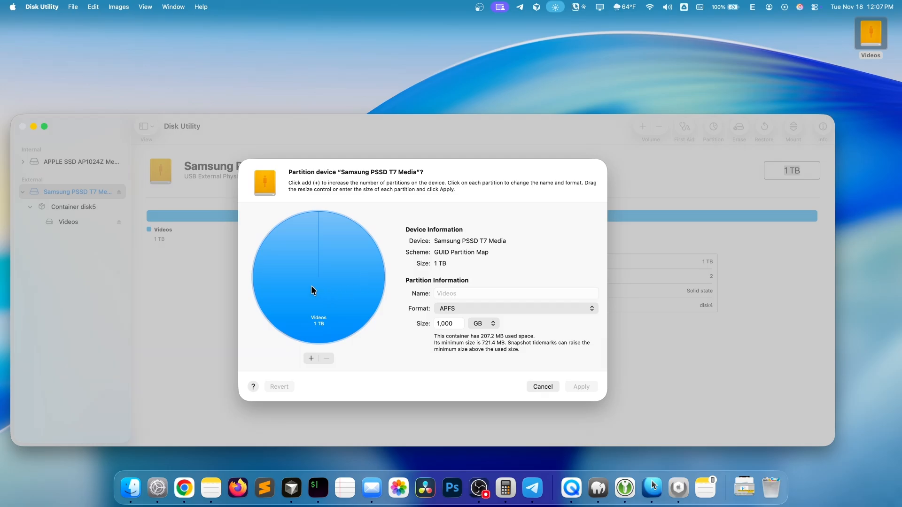
left_click(311, 358)
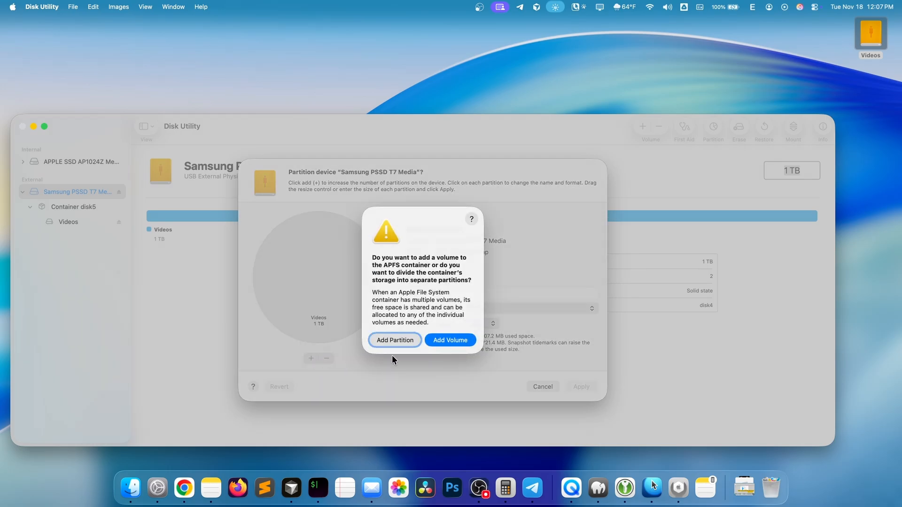
left_click(395, 340)
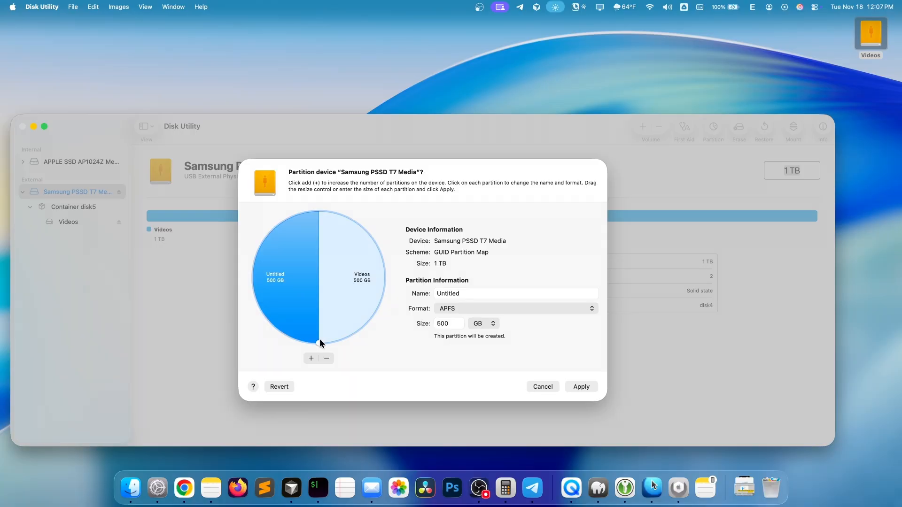
left_click_drag(319, 342, 254, 256)
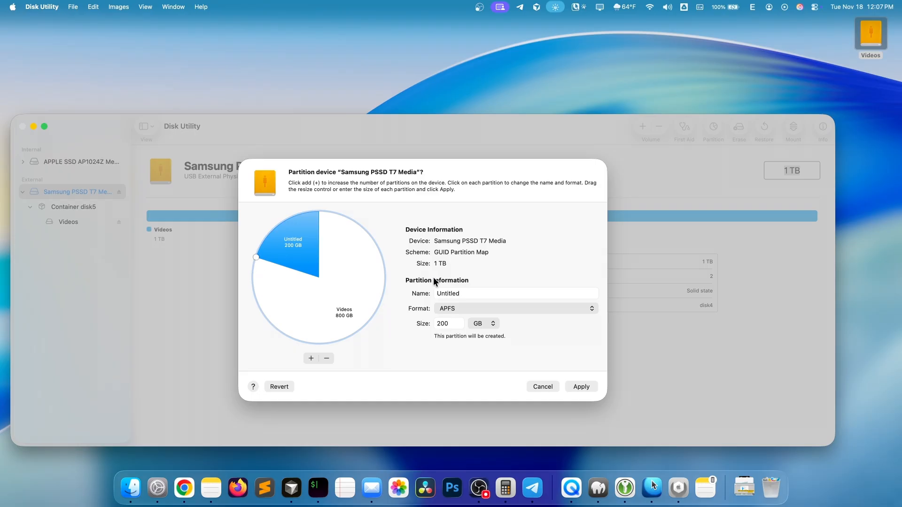
- Name the new partition Photos, apply the partitioning to the drive, and check both volumes on the desktop
left_click(484, 291)
type("Photos")
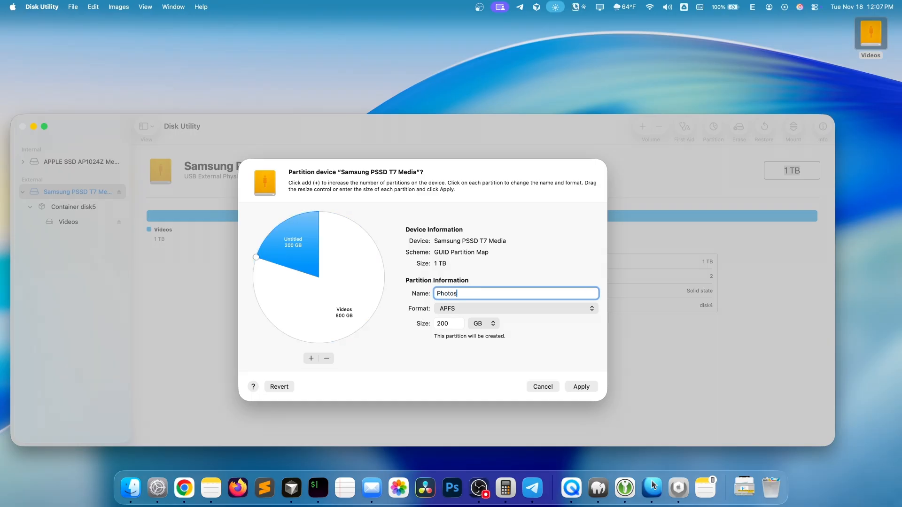
left_click(582, 386)
left_click(450, 341)
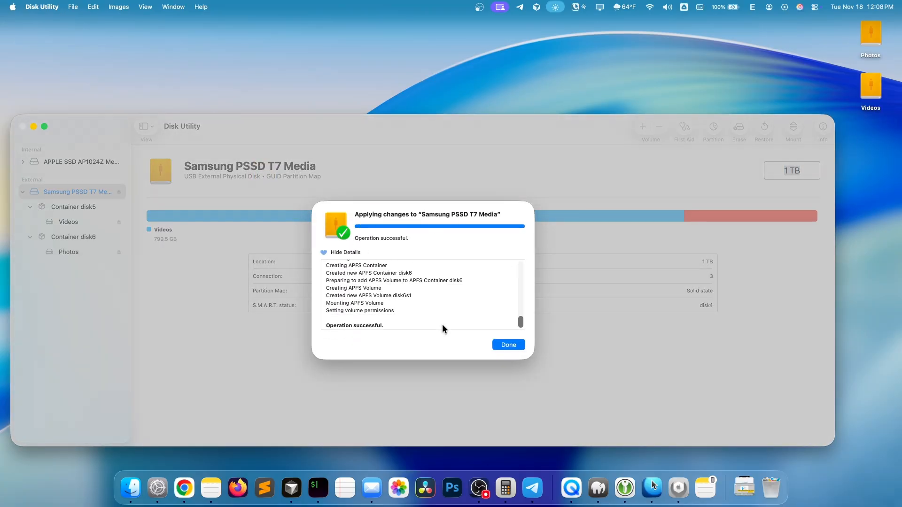
left_click(508, 344)
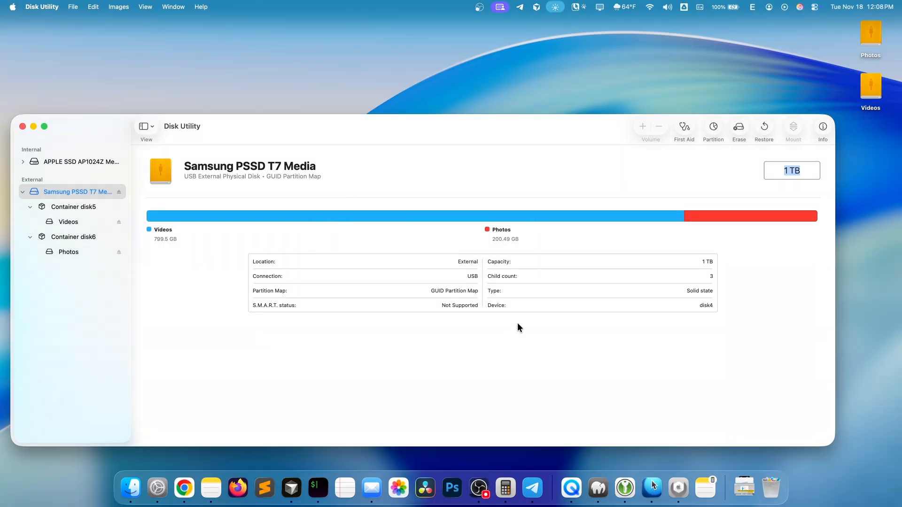
left_click(871, 36)
left_click(871, 87)
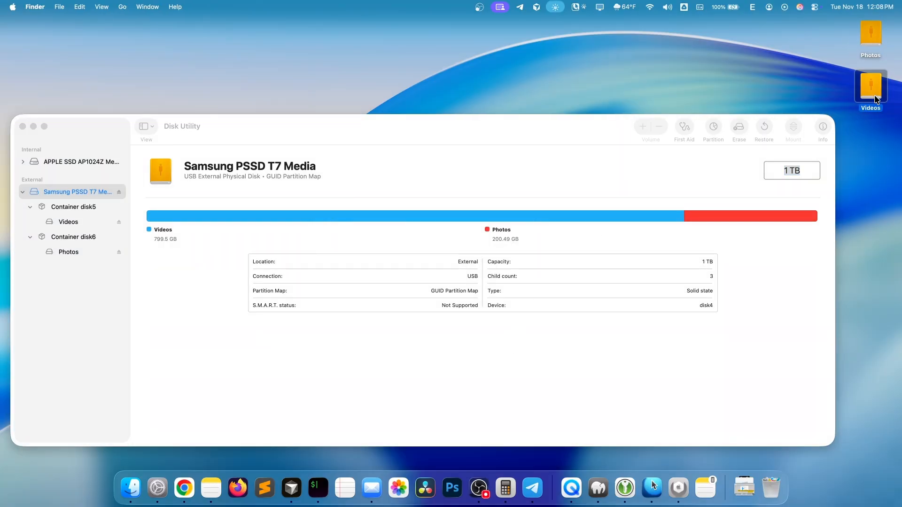
- Open the partition layout of the Samsung PSSD T7 Media and compare the details of its Videos and Photos partitions
left_click(718, 167)
left_click(712, 133)
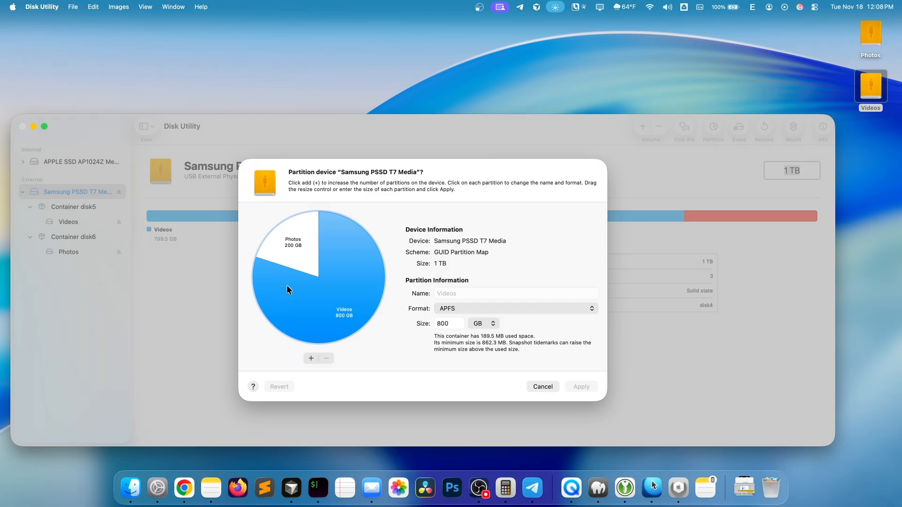
left_click(294, 251)
left_click(300, 290)
left_click(296, 243)
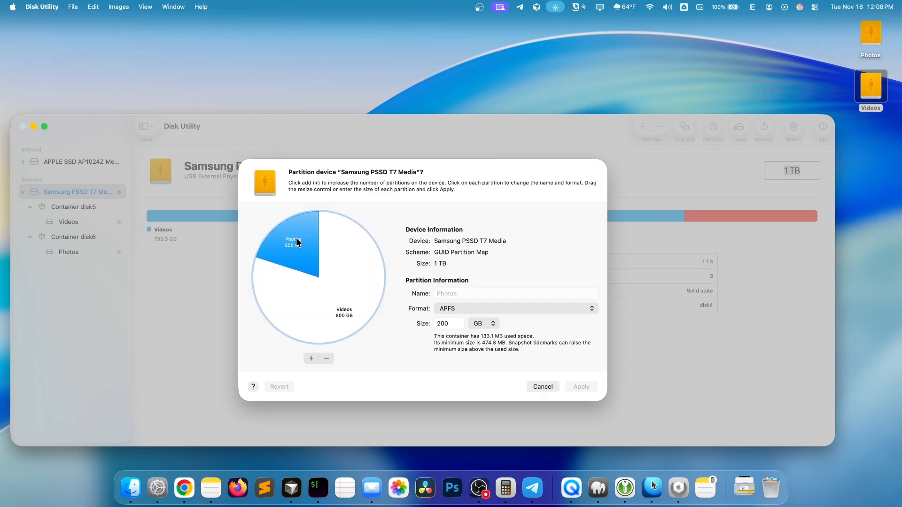
left_click(278, 279)
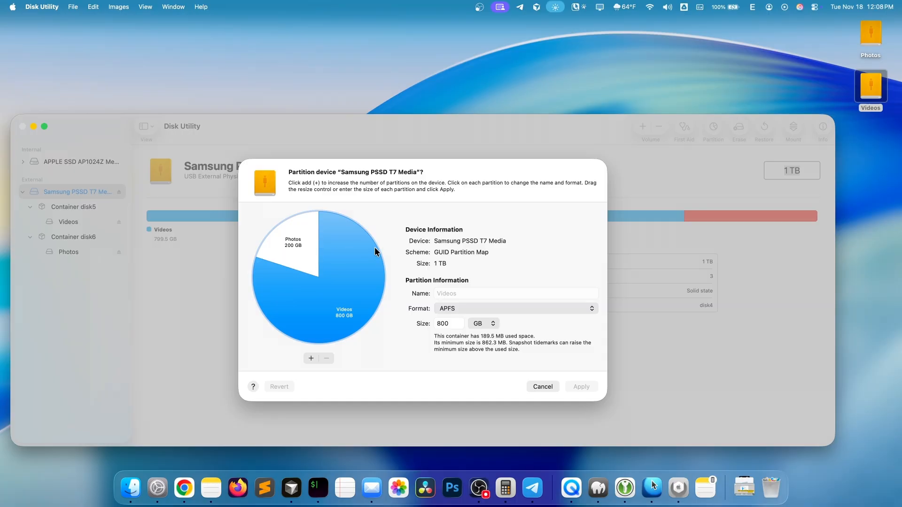
left_click(314, 262)
left_click(325, 266)
left_click(303, 241)
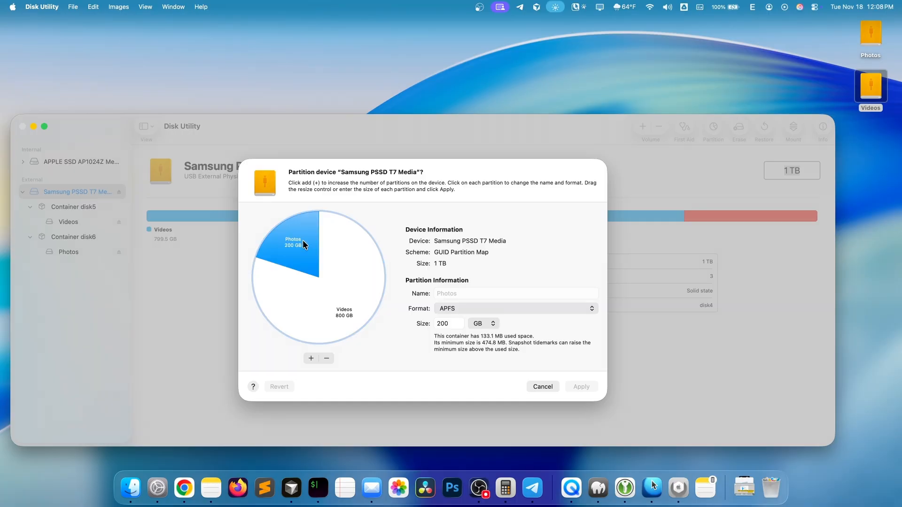
- Split the Videos partition by adding a new partition and size the new one to 300 GB
left_click(332, 303)
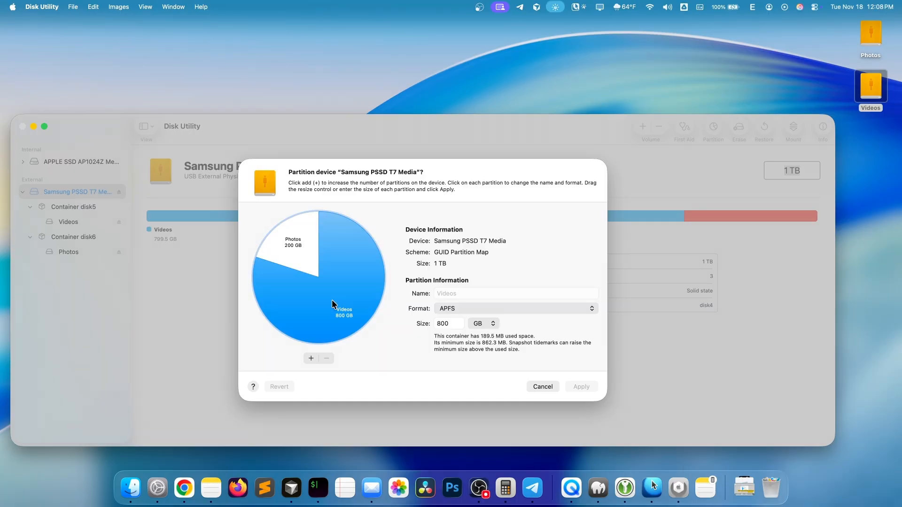
left_click(309, 360)
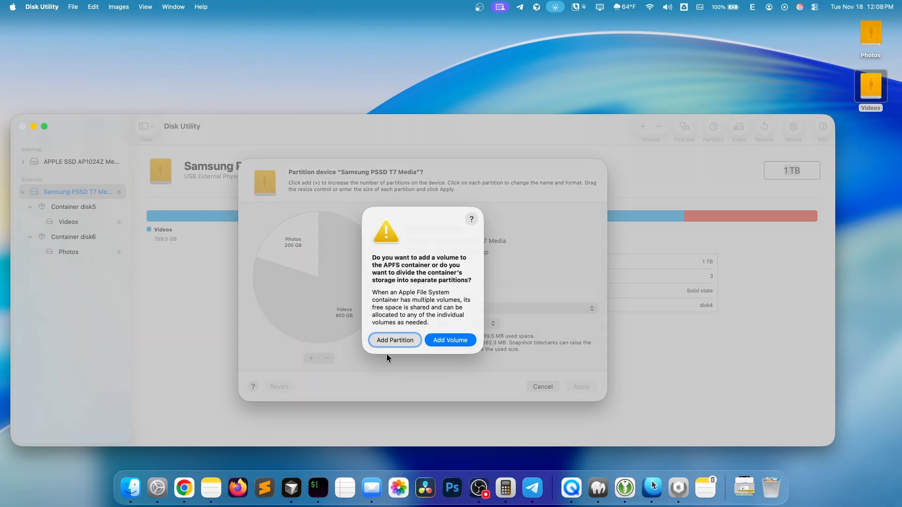
left_click(390, 340)
left_click_drag(356, 332, 318, 347)
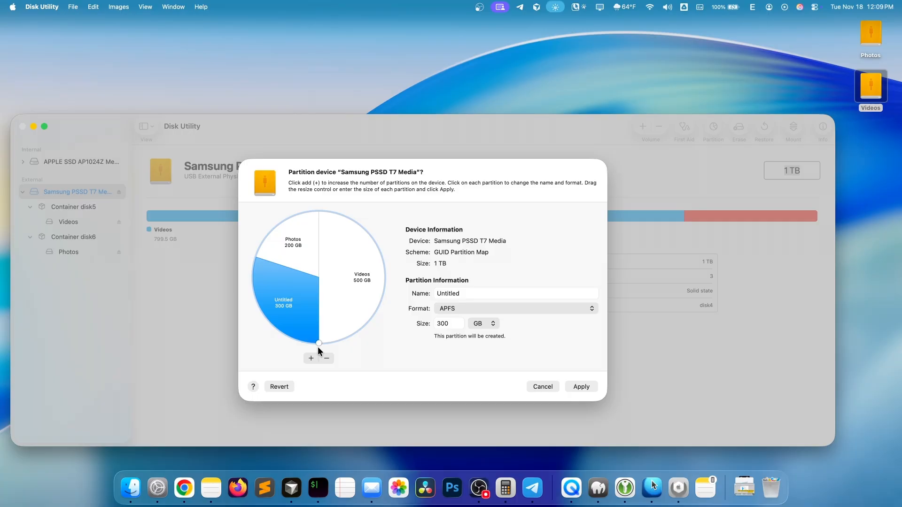
- Name the new partition Movies and apply the partitioning to the Samsung PSSD T7 Media
left_click(495, 294)
type("Movies")
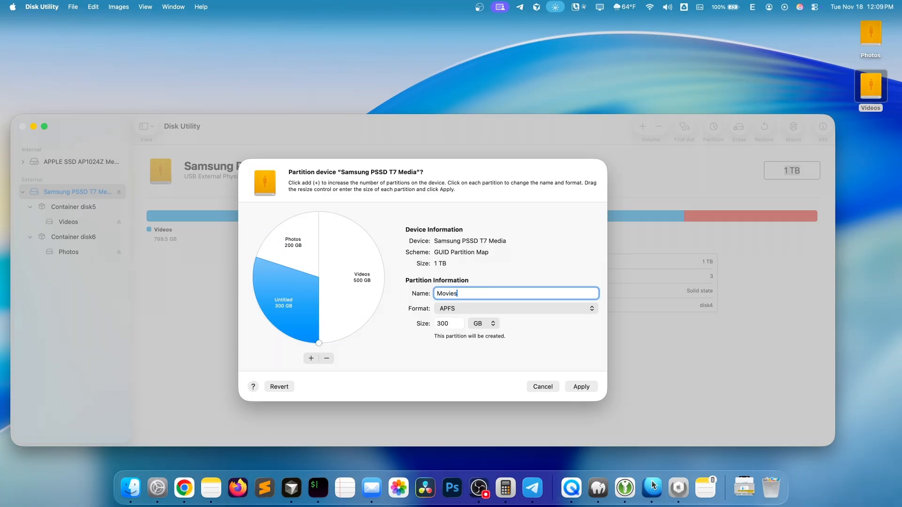
left_click(582, 388)
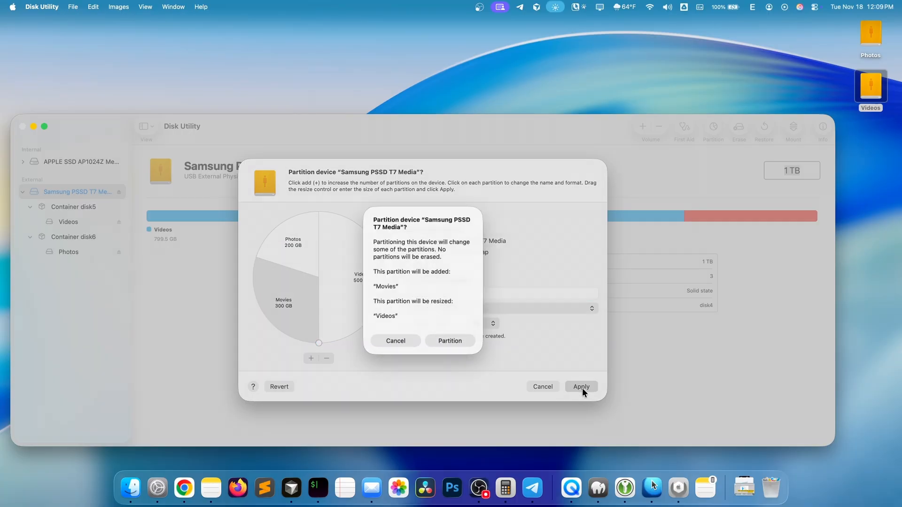
left_click(455, 338)
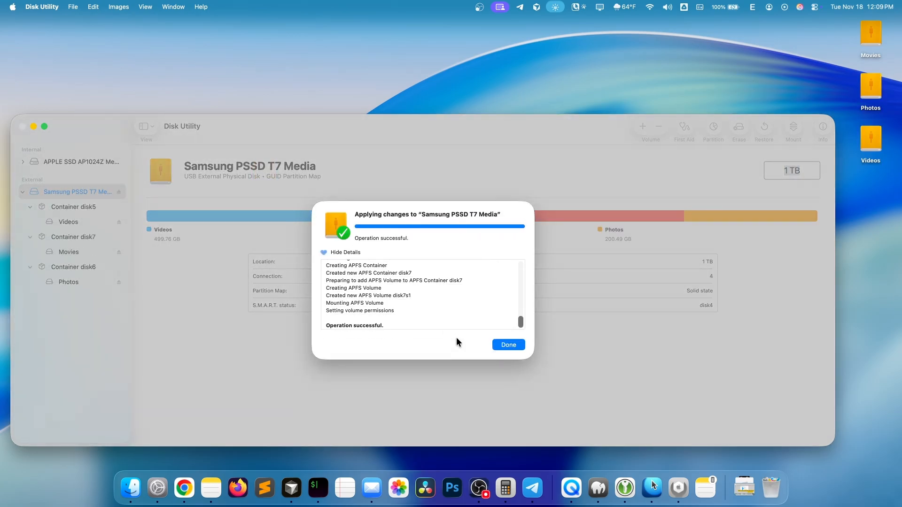
left_click(522, 343)
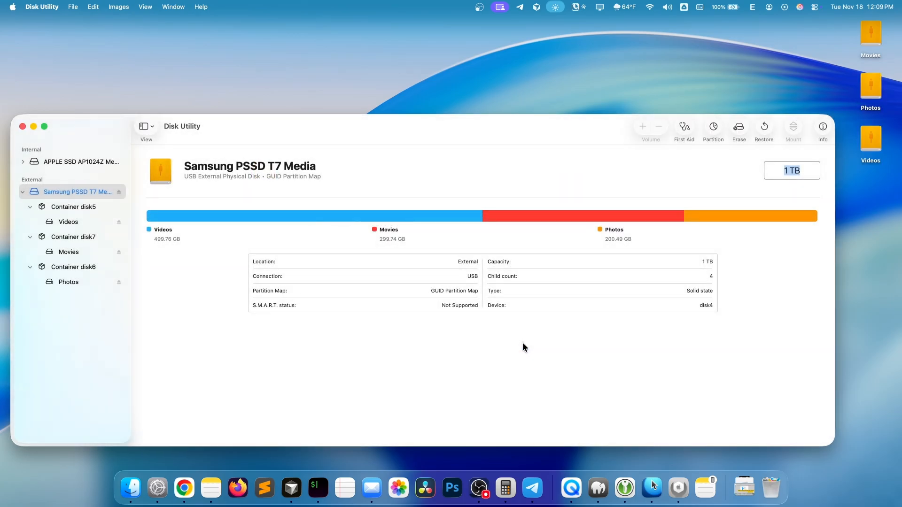
- Reopen the drive's partition layout and set the Photos partition's format to Mac OS Extended (Journaled)
left_click(713, 128)
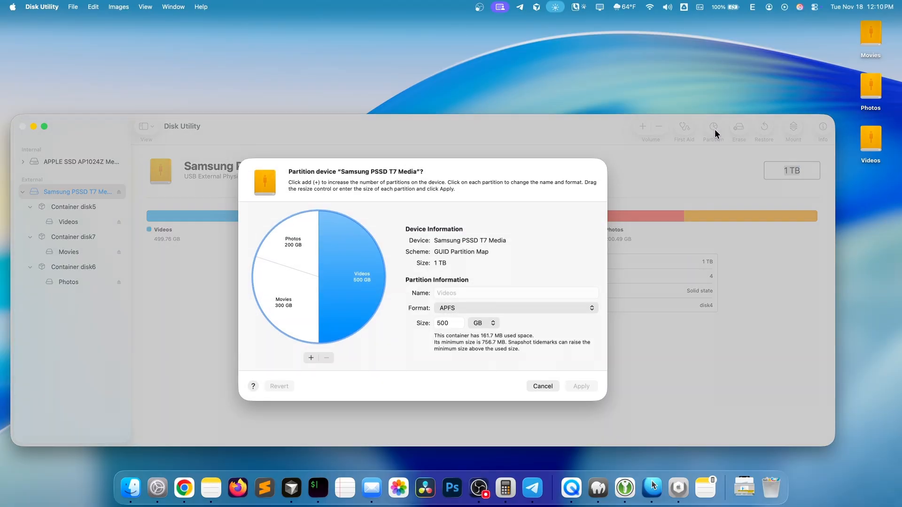
left_click(292, 245)
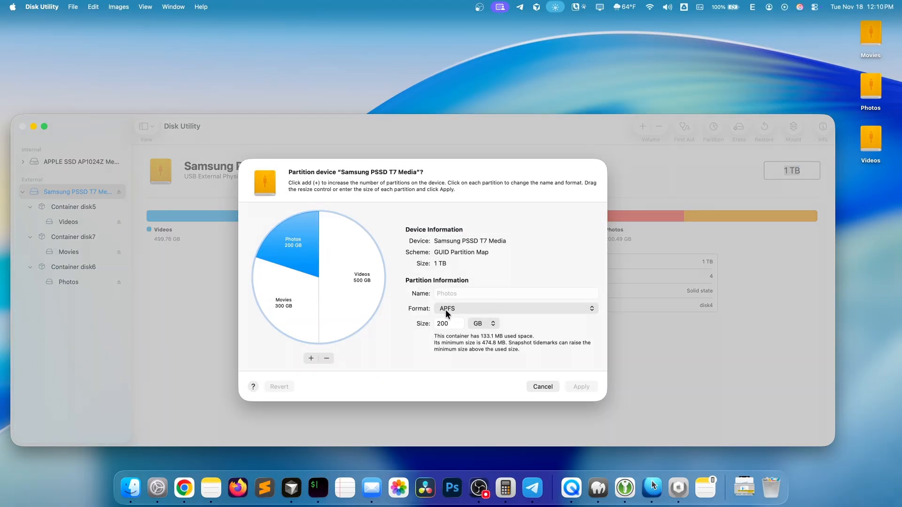
left_click(303, 299)
left_click(328, 273)
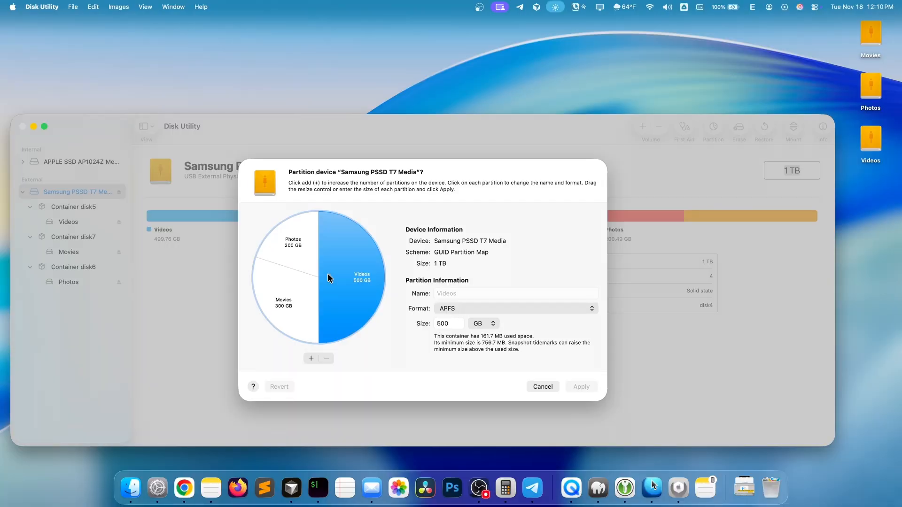
left_click(293, 245)
left_click(450, 308)
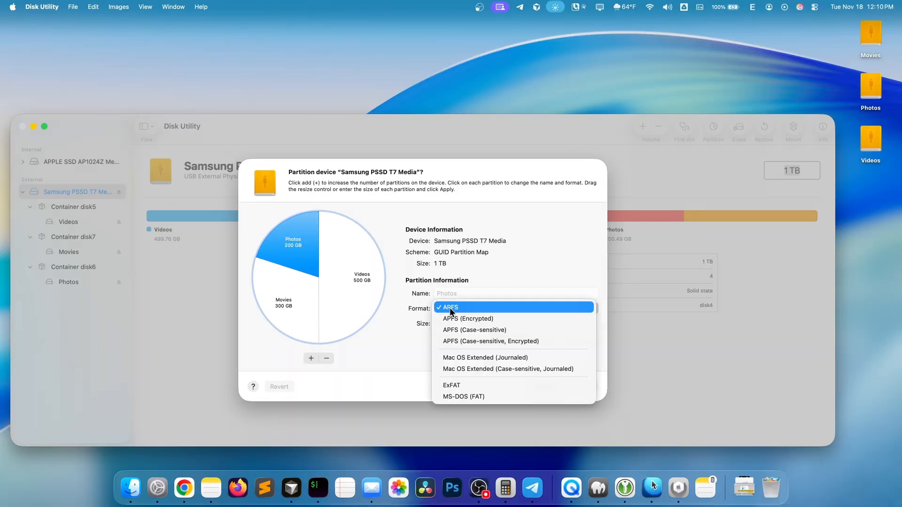
left_click(520, 357)
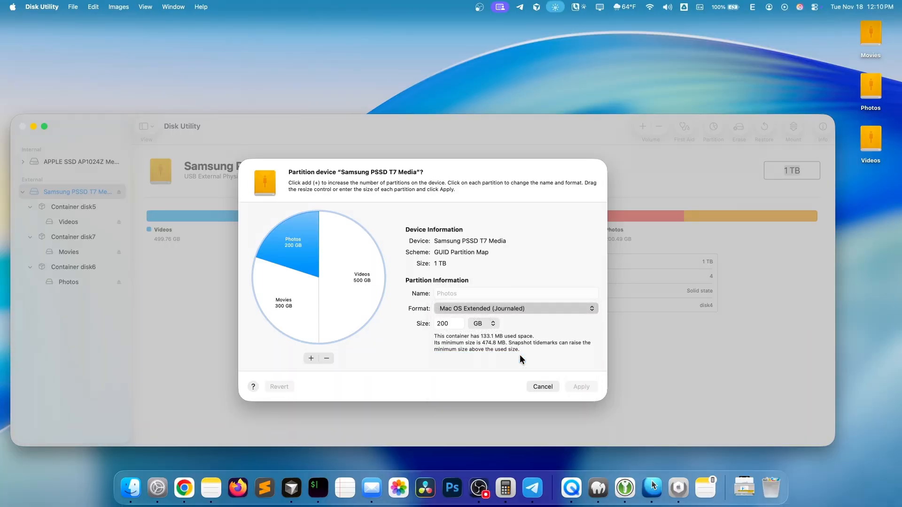
- Set the Movies partition's format to ExFAT and apply the format changes to the drive
left_click(289, 300)
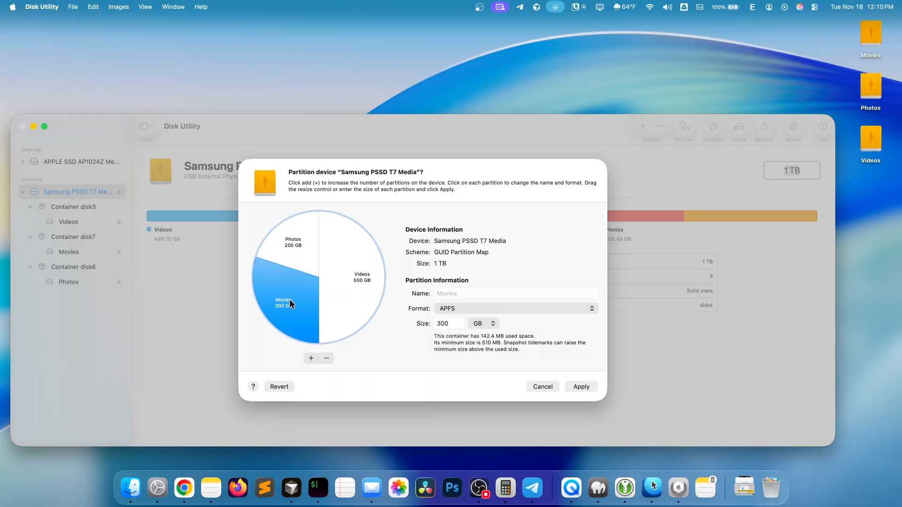
left_click(458, 309)
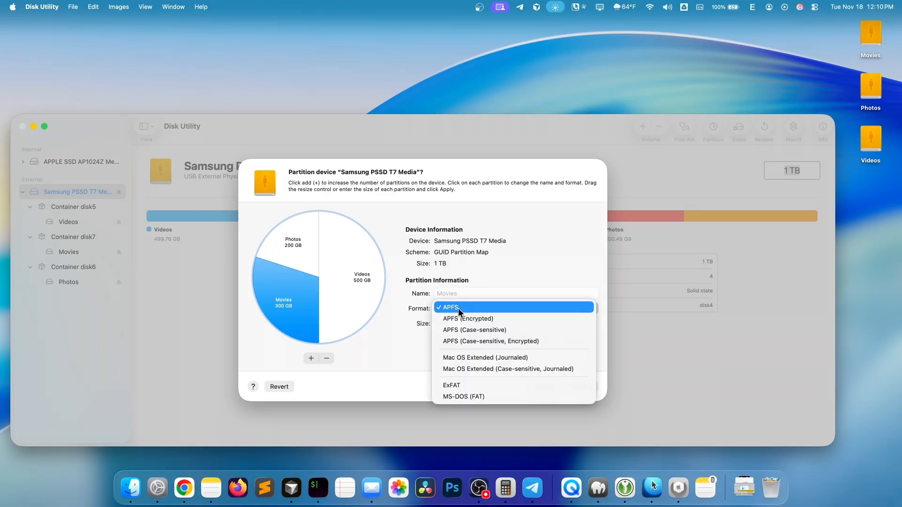
left_click(483, 384)
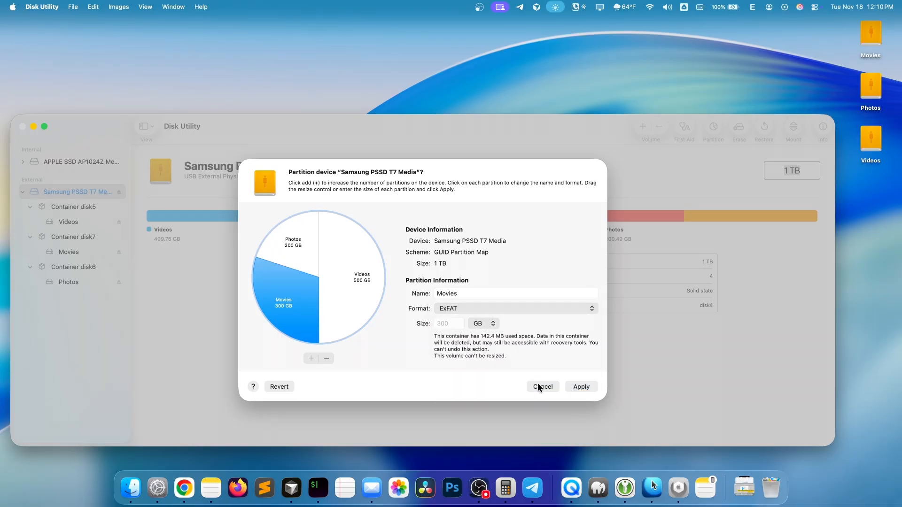
left_click(577, 386)
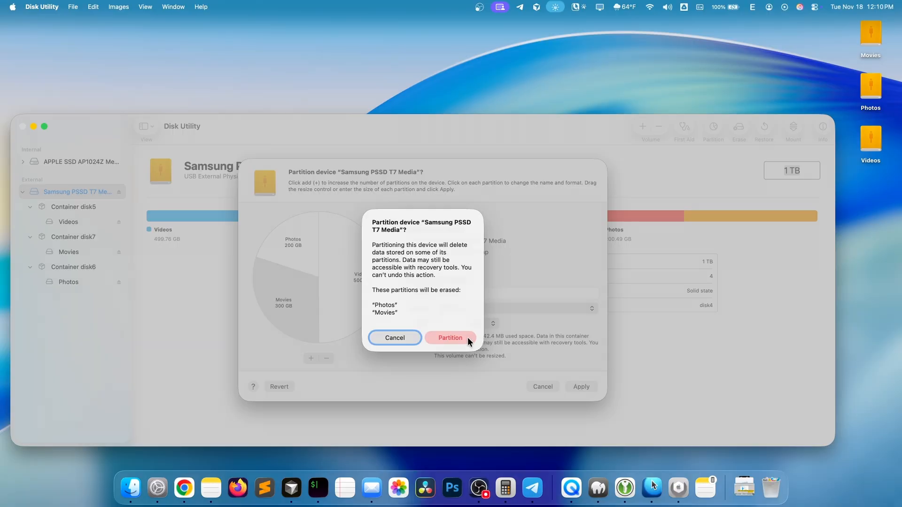
left_click(467, 337)
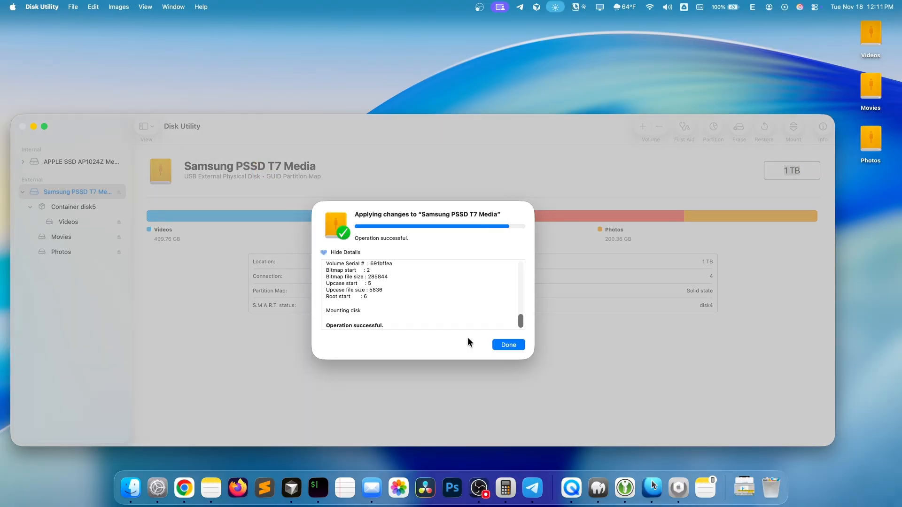
left_click(498, 345)
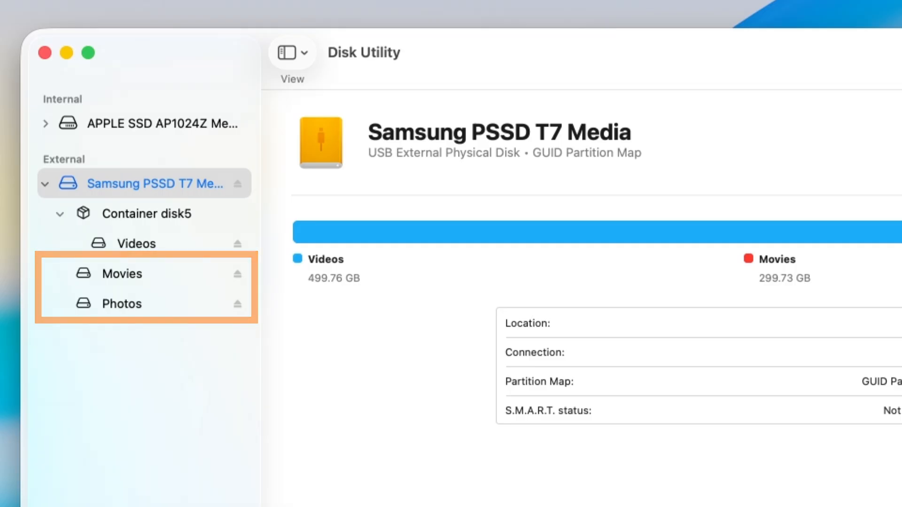
- Rename the Videos volume inside Container disk5 to Videos 2024
left_click(121, 223)
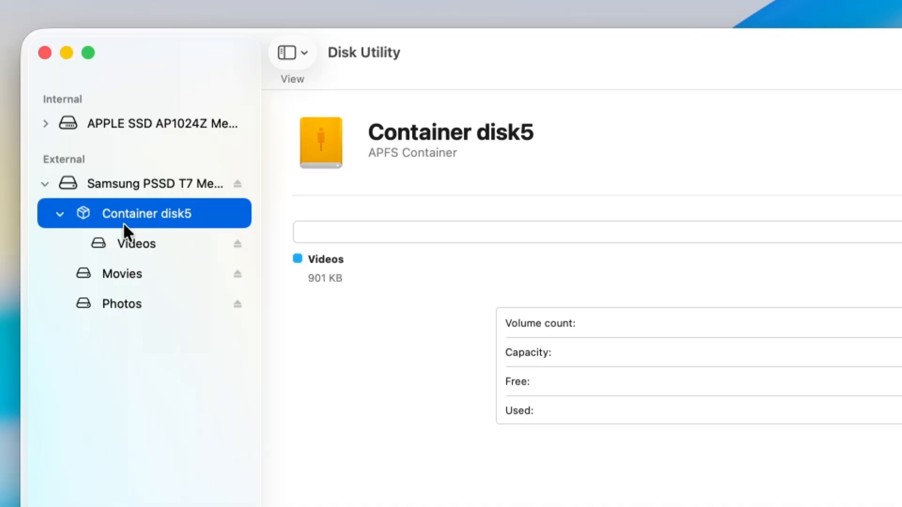
left_click(113, 242)
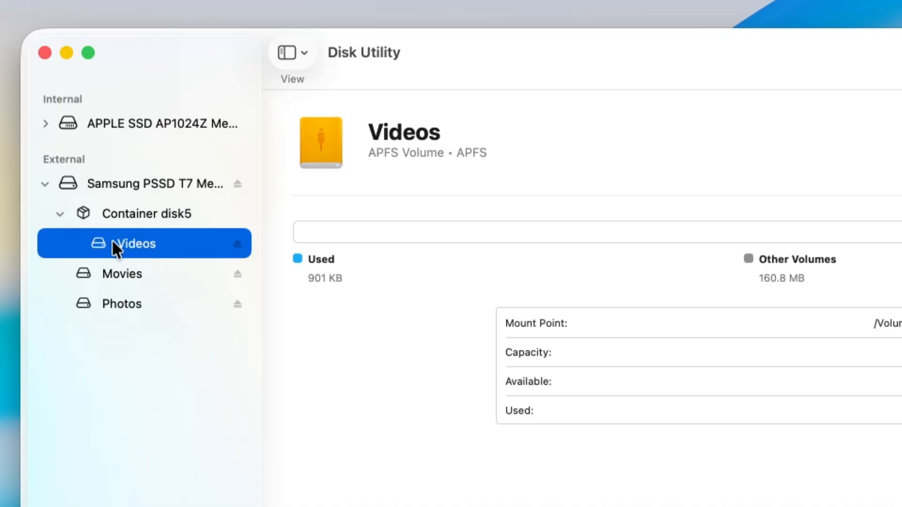
left_click(399, 123)
type("2024")
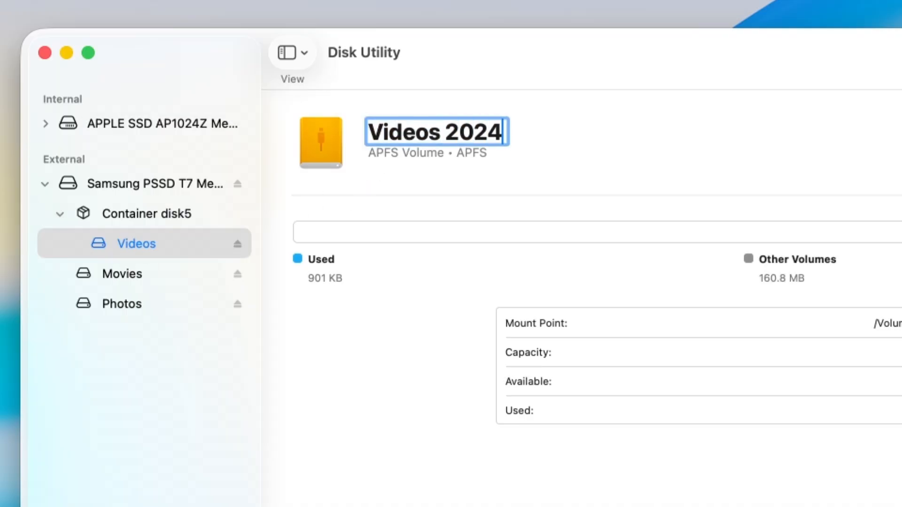
key("Return")
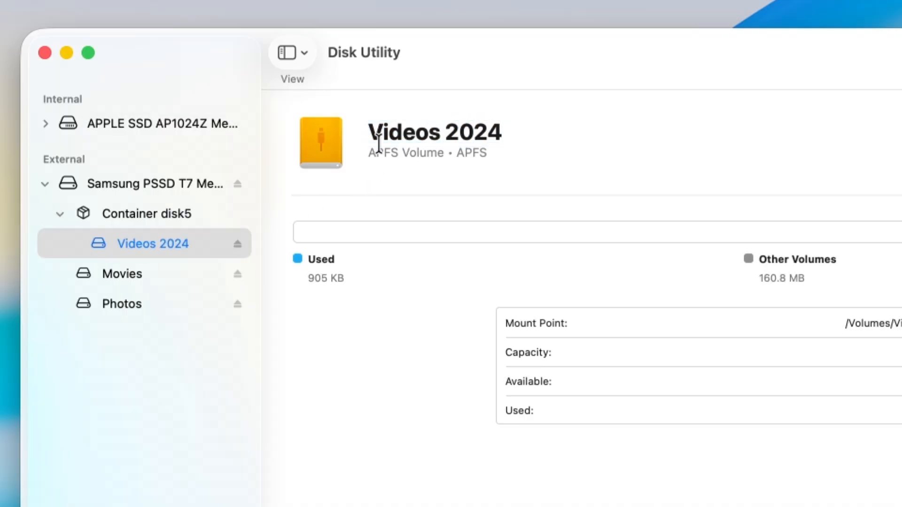
- Add an APFS volume named Videos 2025 to the container that holds Videos 2024
right_click(163, 246)
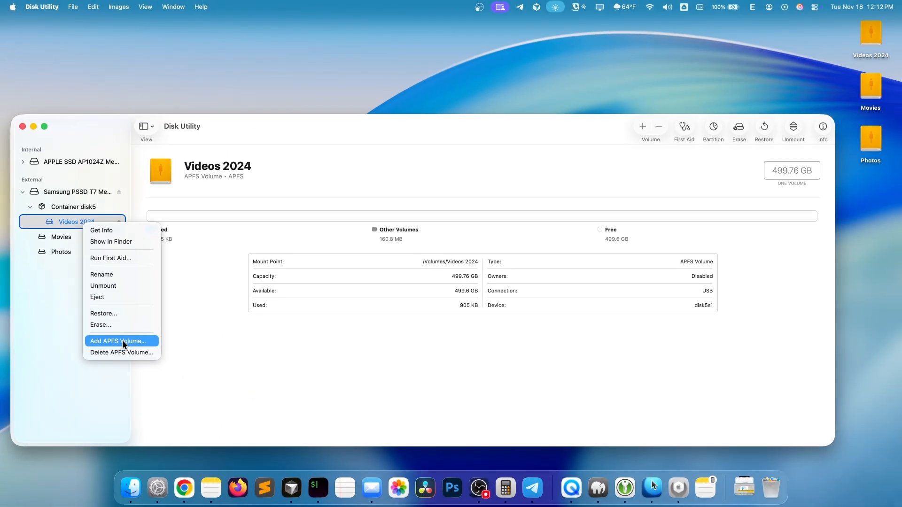
left_click(123, 342)
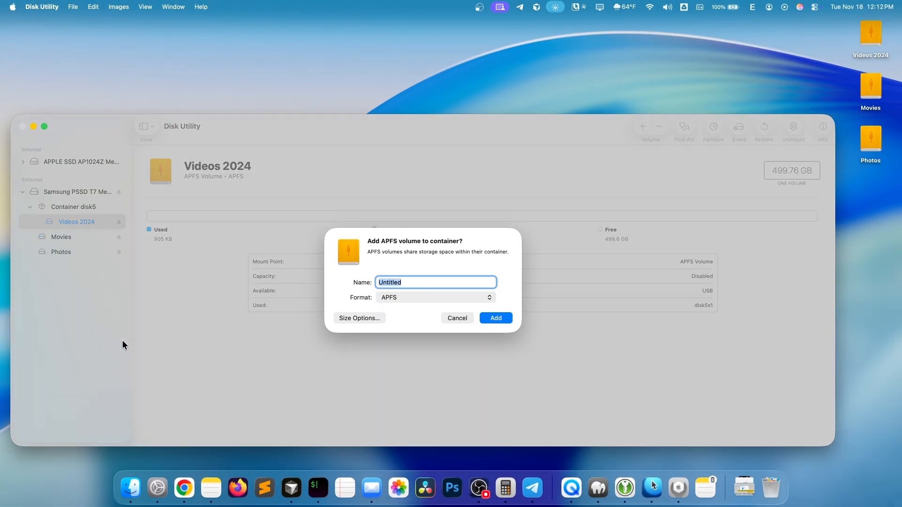
type("Videos 2025")
left_click(501, 322)
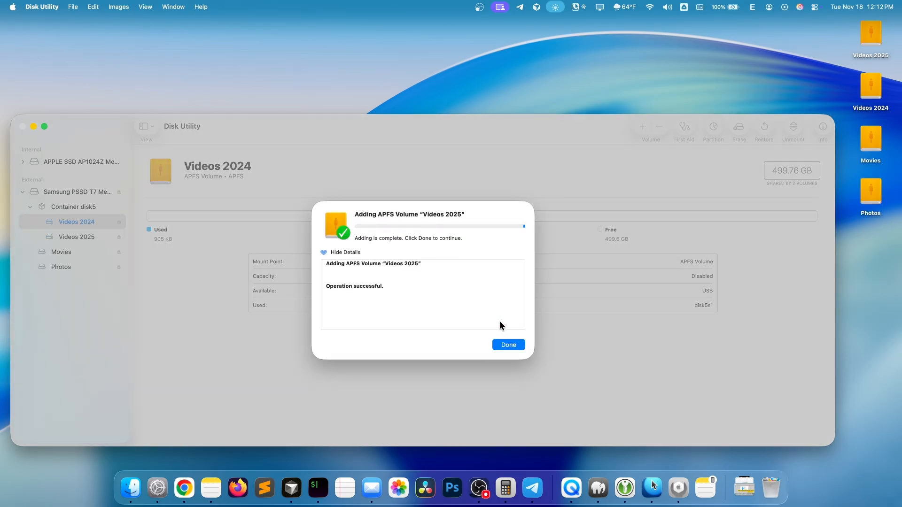
left_click(508, 344)
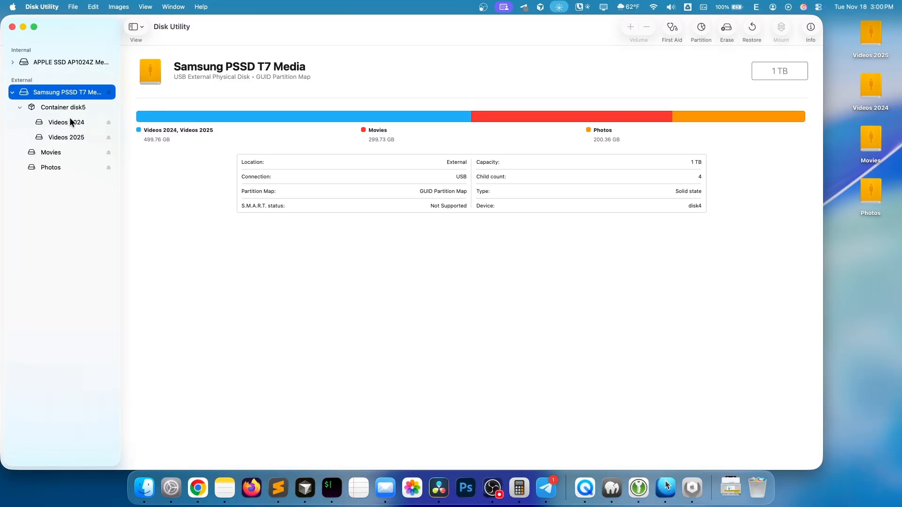
- Check the deletion prompt for the Videos 2024 volume and back out without deleting it
left_click(71, 123)
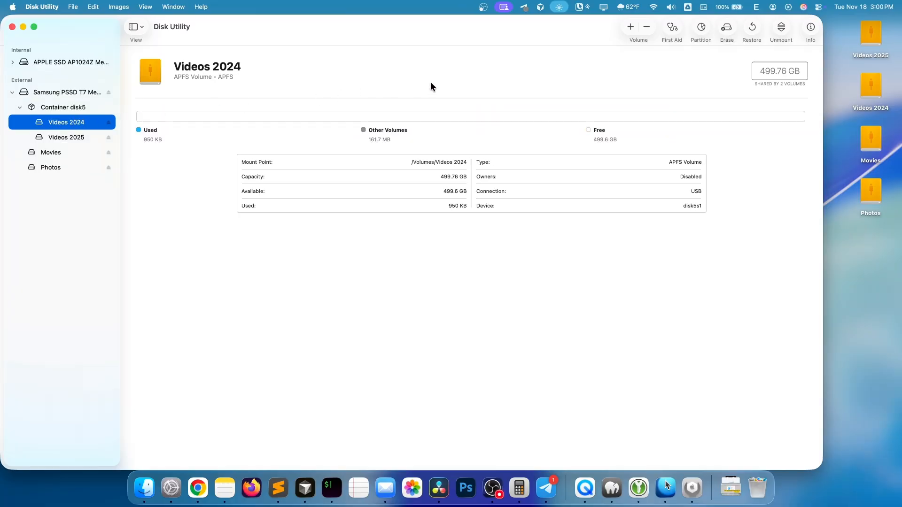
left_click(643, 28)
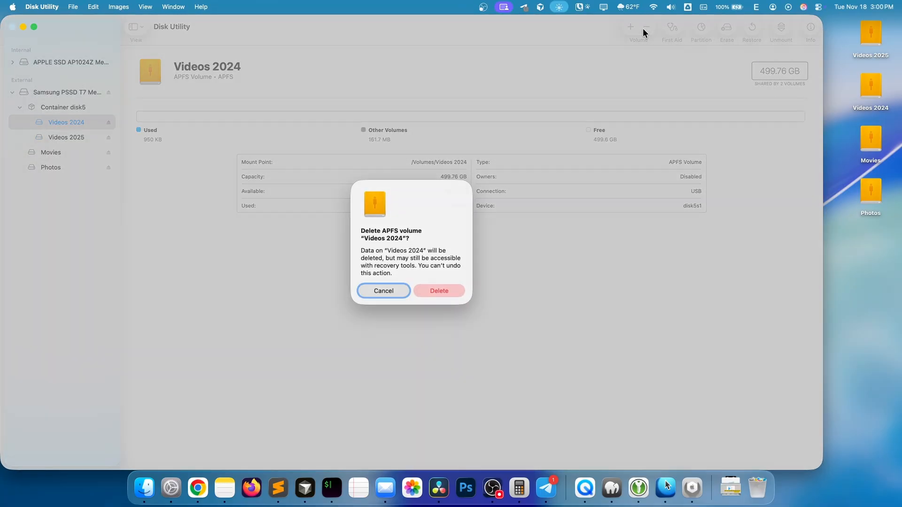
left_click(388, 292)
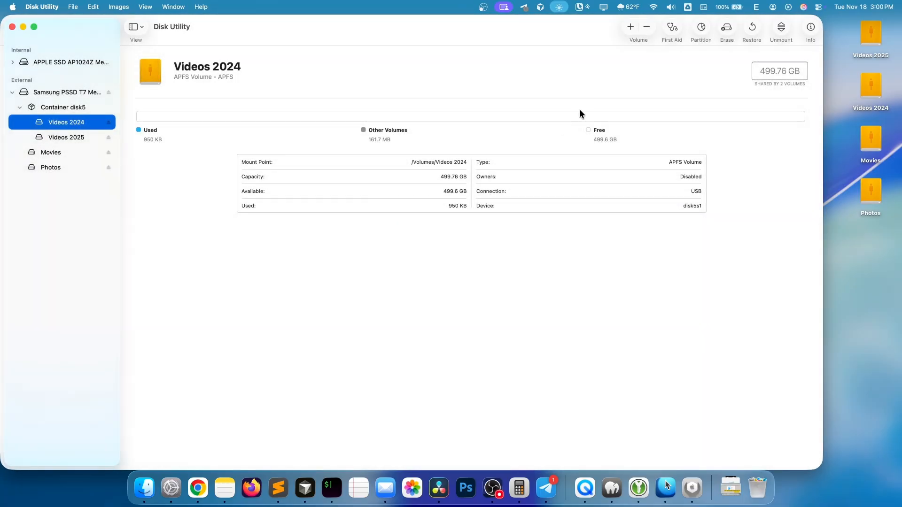
- Add another APFS volume named Videos 2026 to the container that holds Videos 2024
left_click(630, 28)
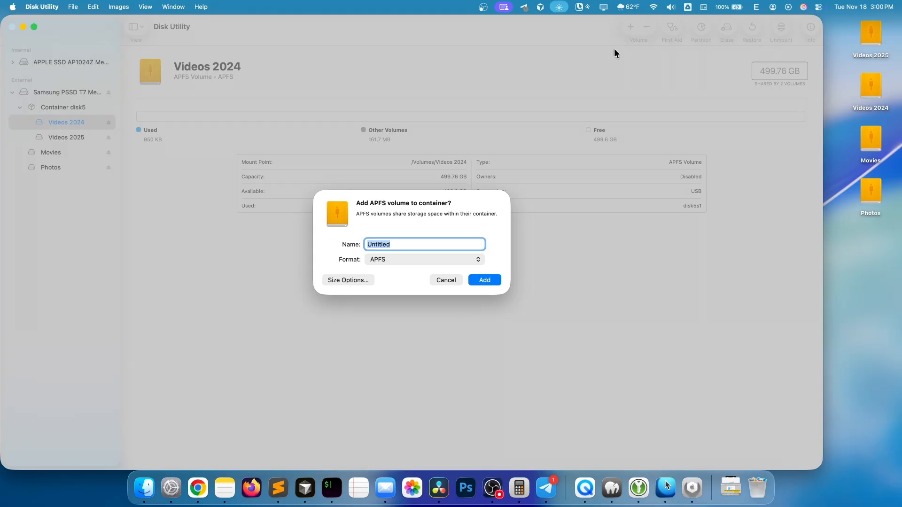
type("Videos 2026")
left_click(494, 278)
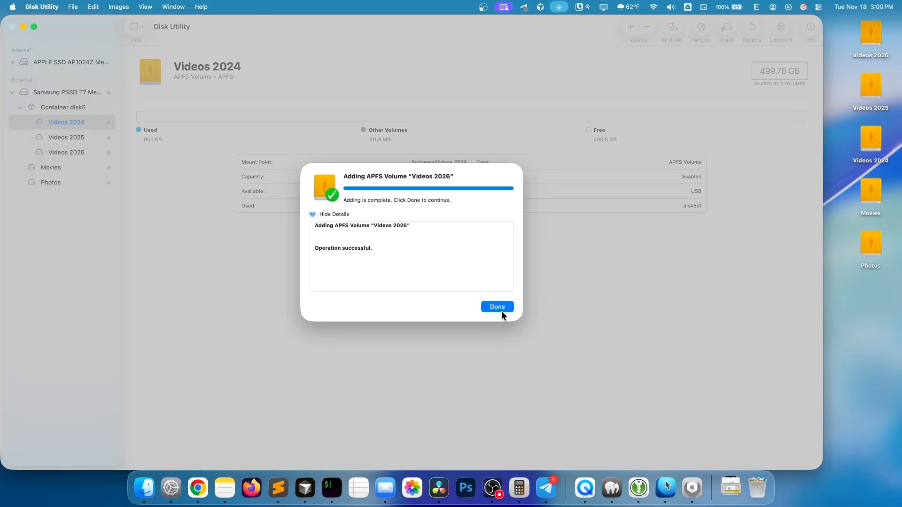
- Dismiss the completed volume addition and review the details of the Videos 2025, Videos 2026, Movies and Photos volumes
left_click(500, 308)
left_click(69, 138)
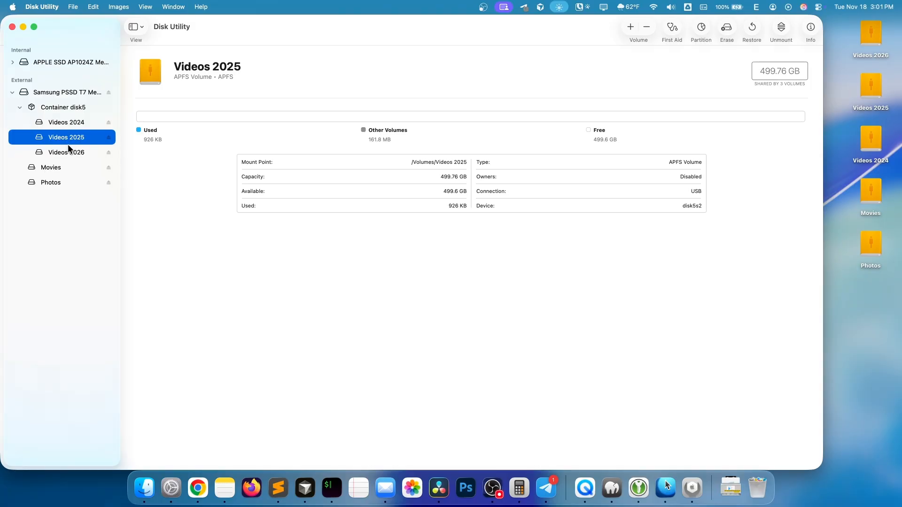
left_click(67, 155)
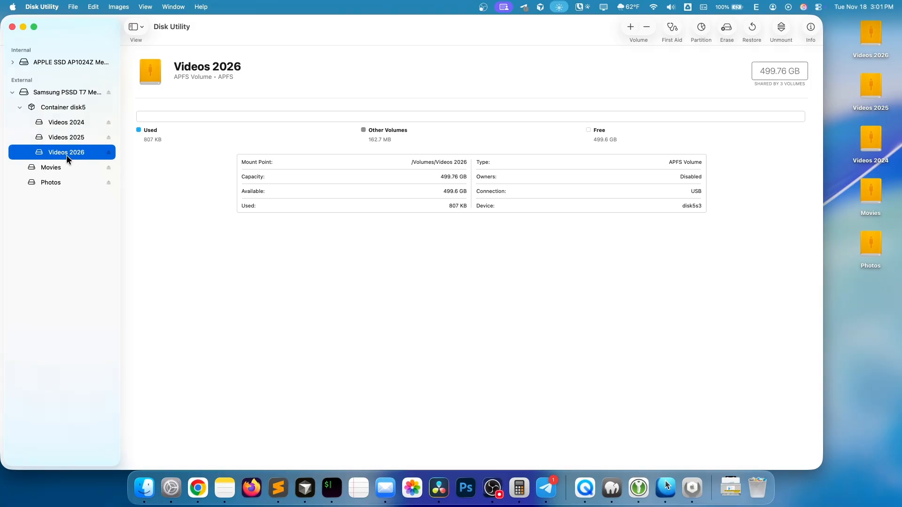
left_click(66, 167)
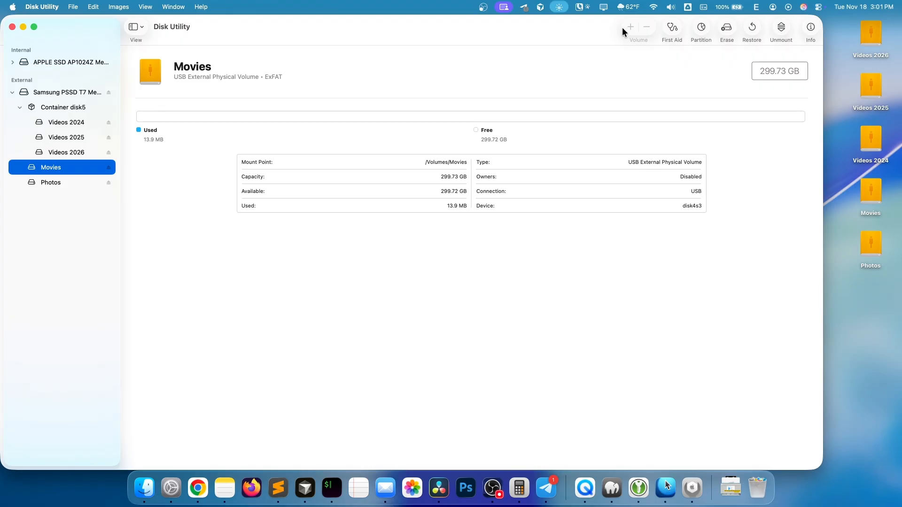
key("Down")
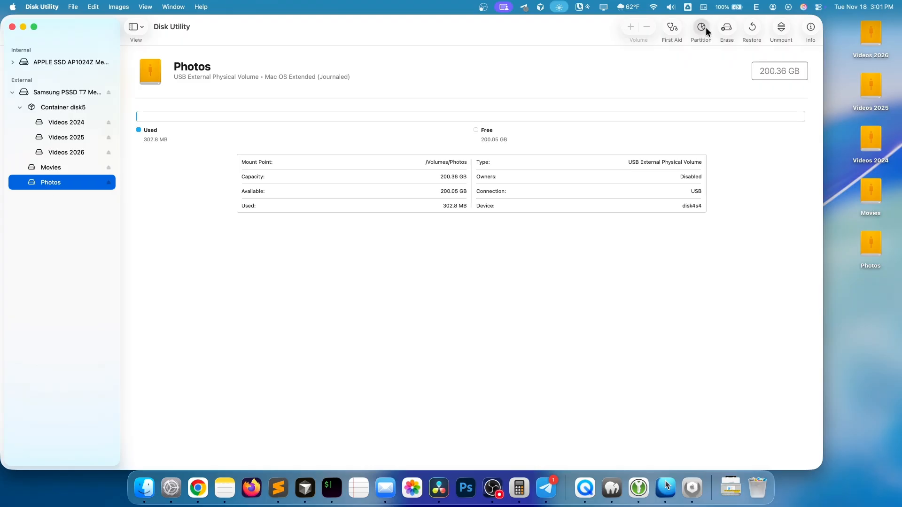
- Open the partition layout of Samsung PSSD T7 Media and inspect the shared Videos container, Movies and Photos partitions
left_click(702, 28)
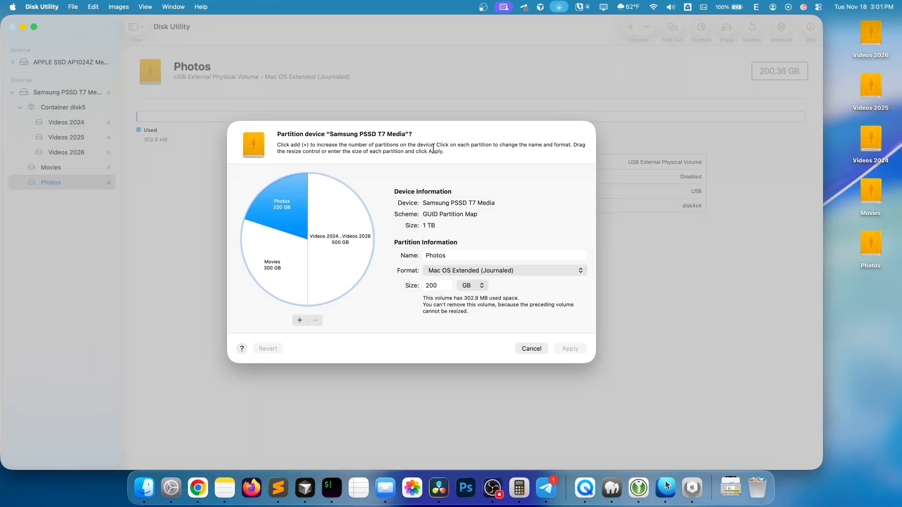
left_click(355, 247)
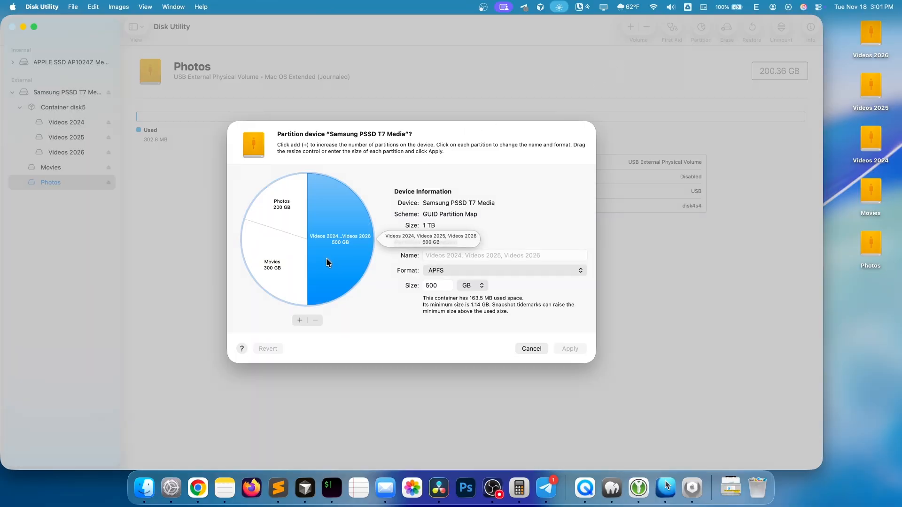
left_click(269, 260)
left_click(275, 202)
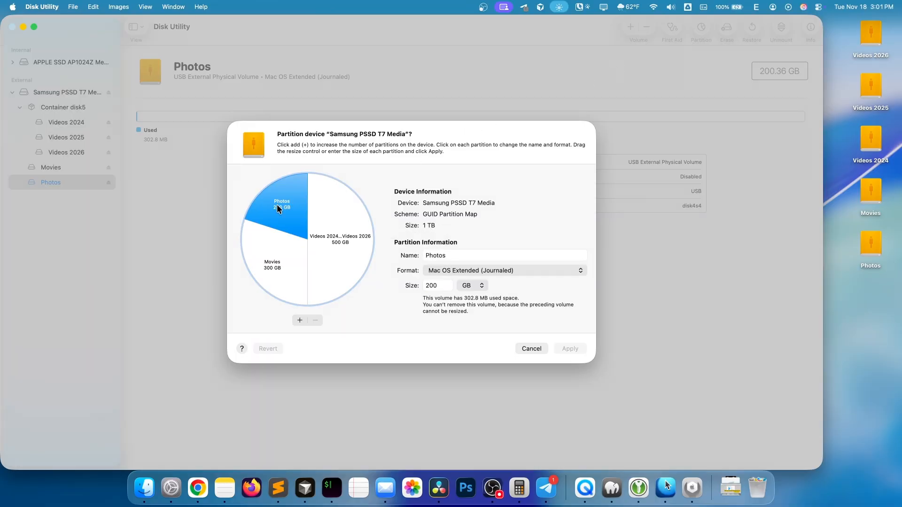
left_click(275, 243)
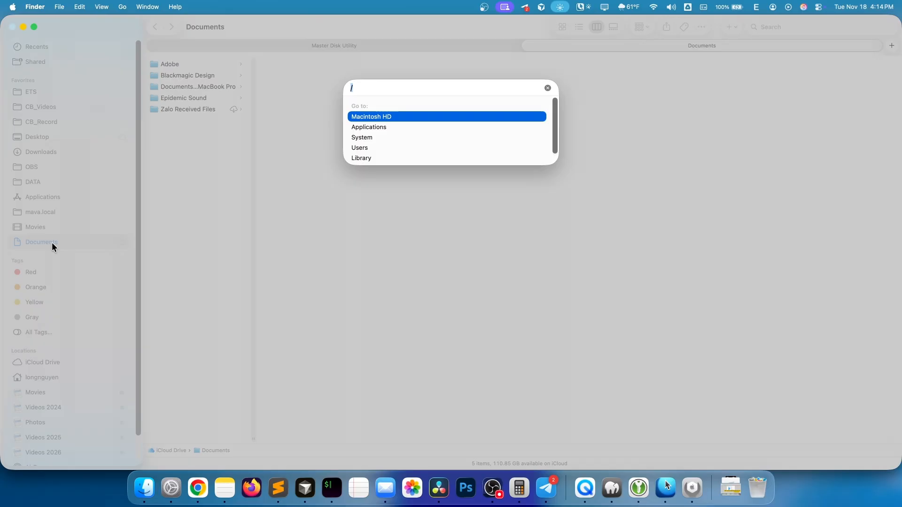
- In Finder, go to the path / and view the contents of Movies, Photos, Videos 2024, Videos 2025 and Videos 2026
key("Return")
left_click(187, 75)
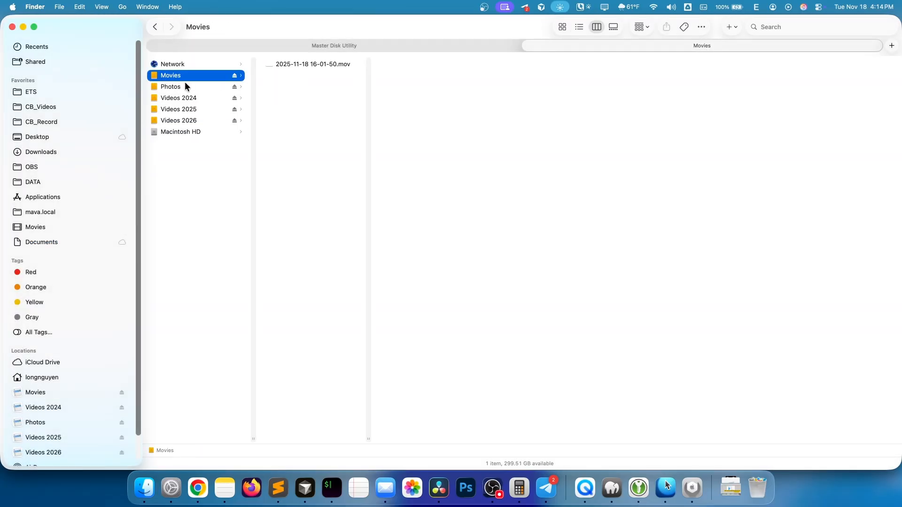
left_click(187, 86)
left_click(186, 97)
left_click(188, 109)
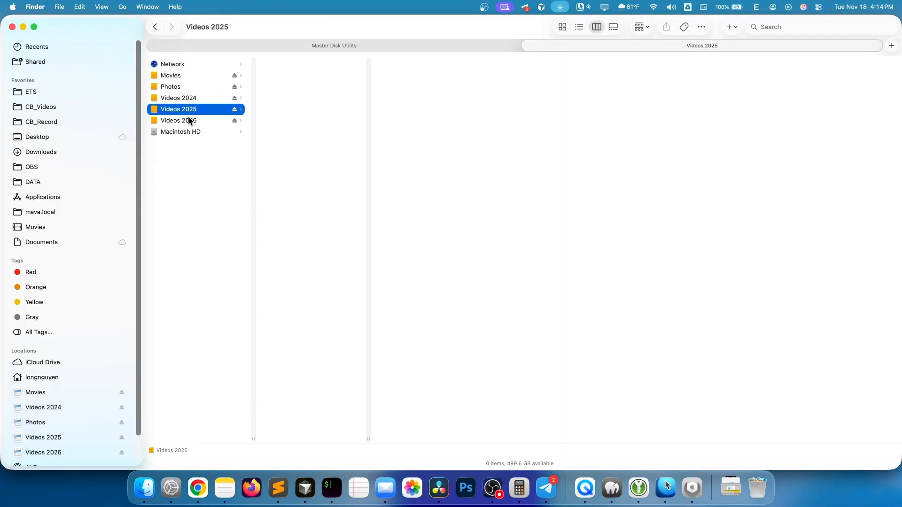
left_click(188, 118)
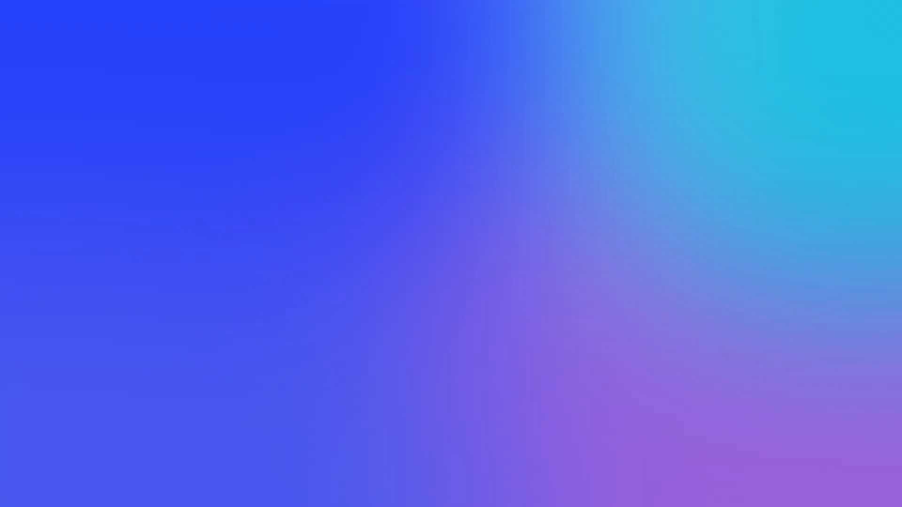